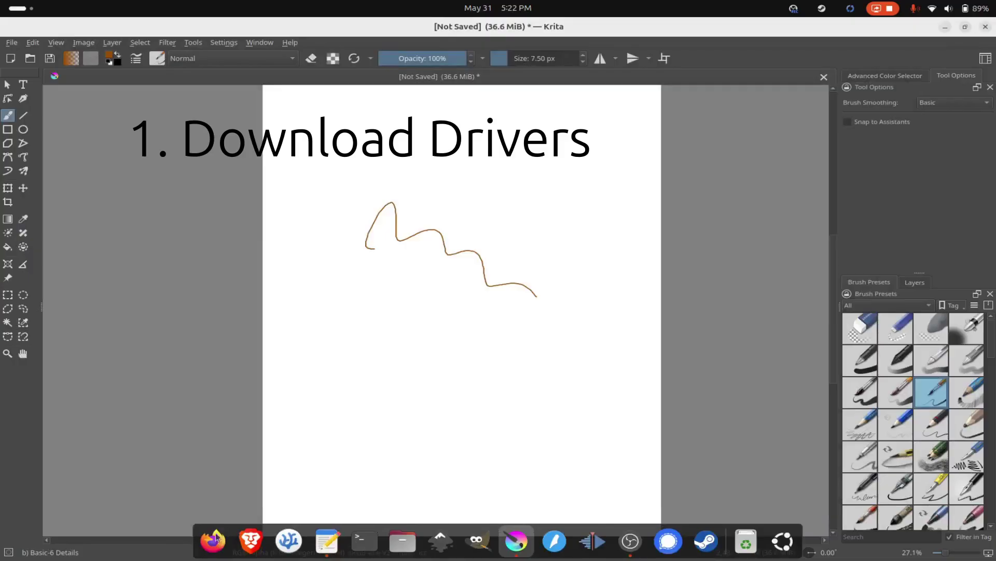
Load the XP-Pen Artist Pro 16TP driver page in Firefox and download the XPPenLinux4.0.7-250117.deb Linux driver
left_click(213, 540)
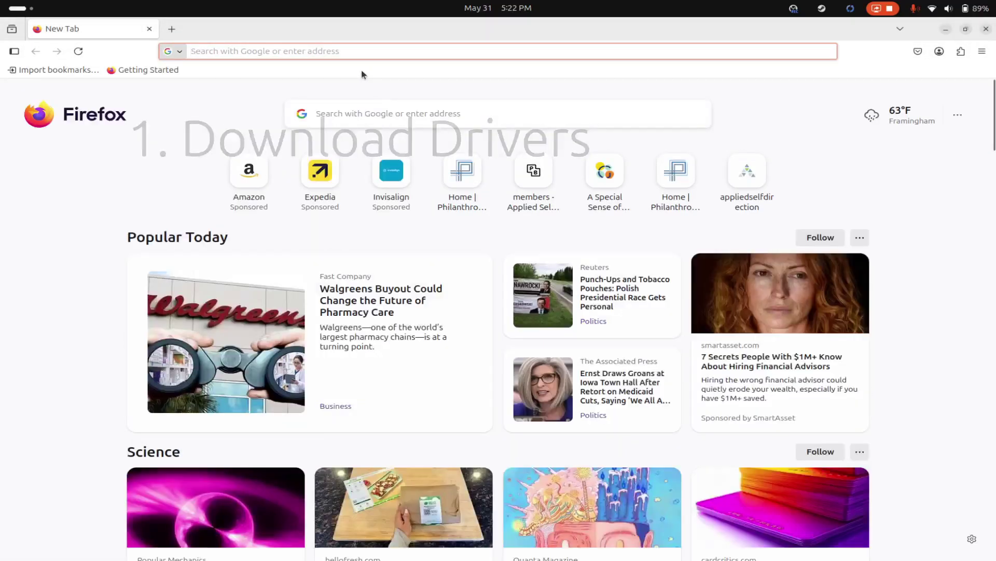
type("https://www.xp-pen.com/download/artist-pro-16tp.html")
key("Return")
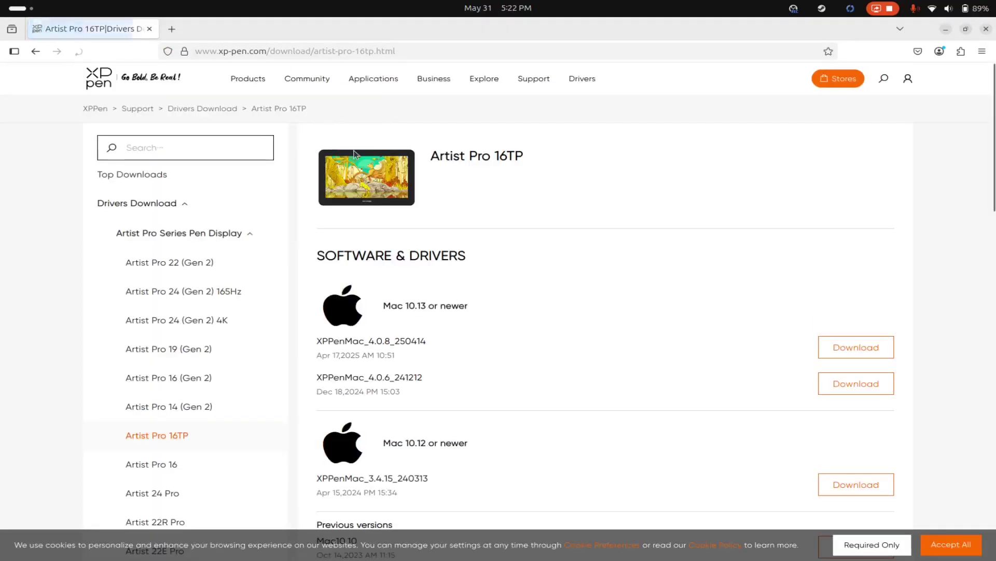
scroll(490, 210, "down", 10)
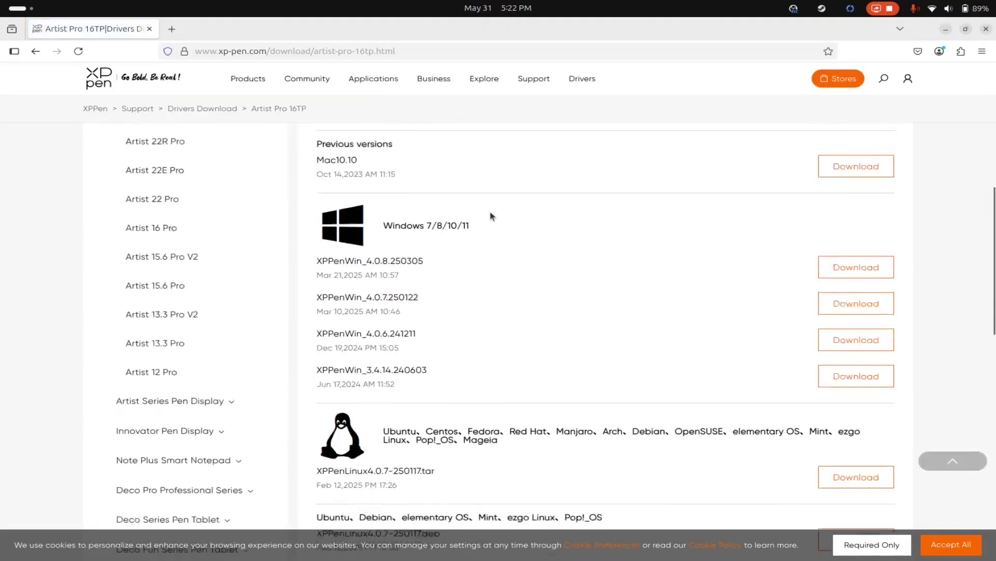
scroll(424, 222, "down", 3)
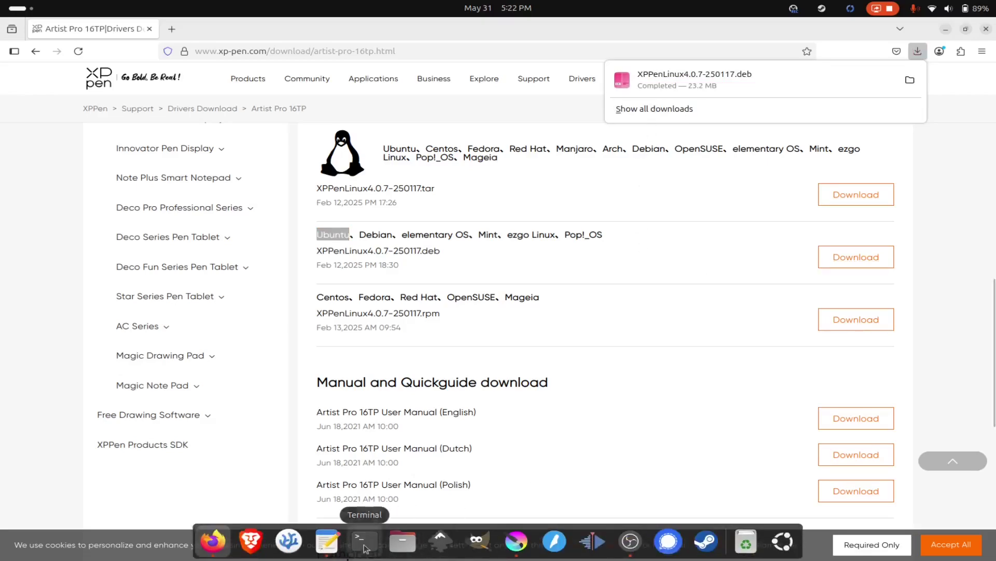
Install XPPenLinux4.0.7-250117.deb with sudo dpkg -i, confirm 'Installation successful', then return to Krita
left_click(365, 546)
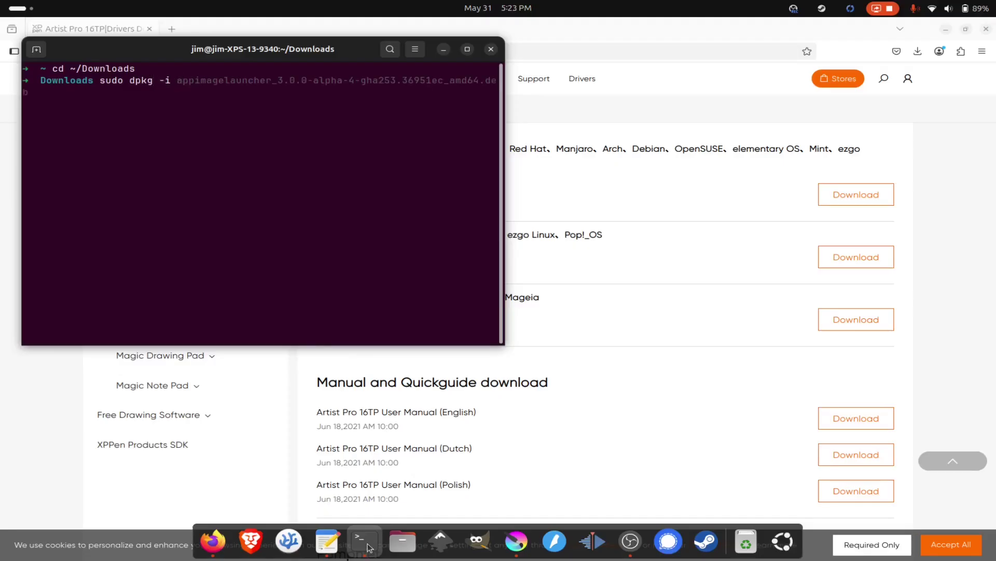
left_click(917, 52)
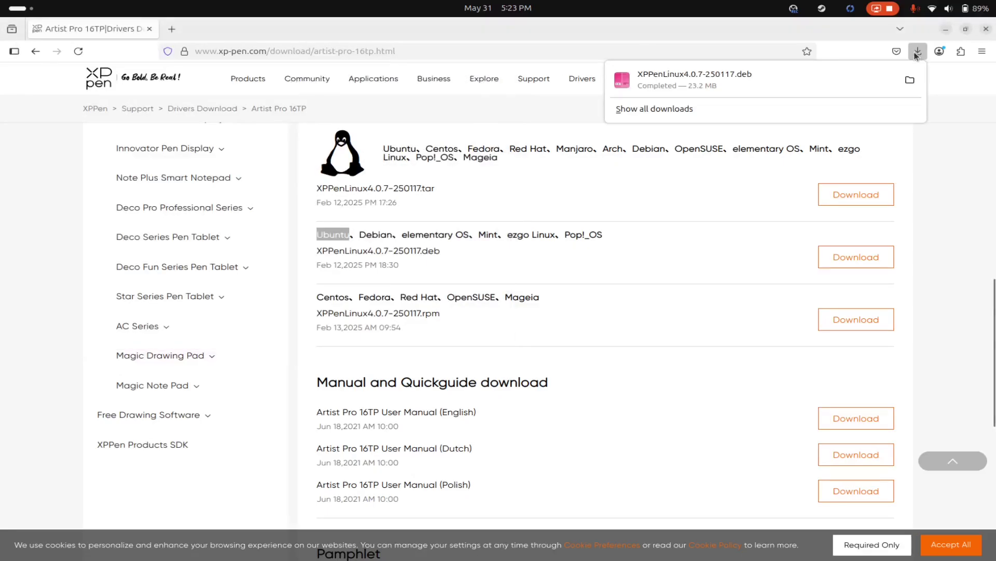
key("alt+Tab")
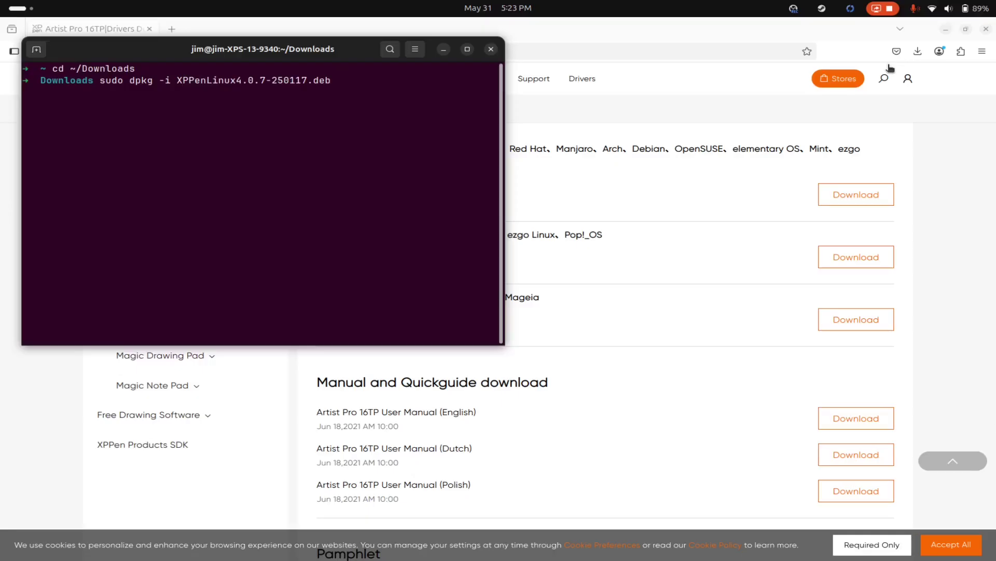
key("Return")
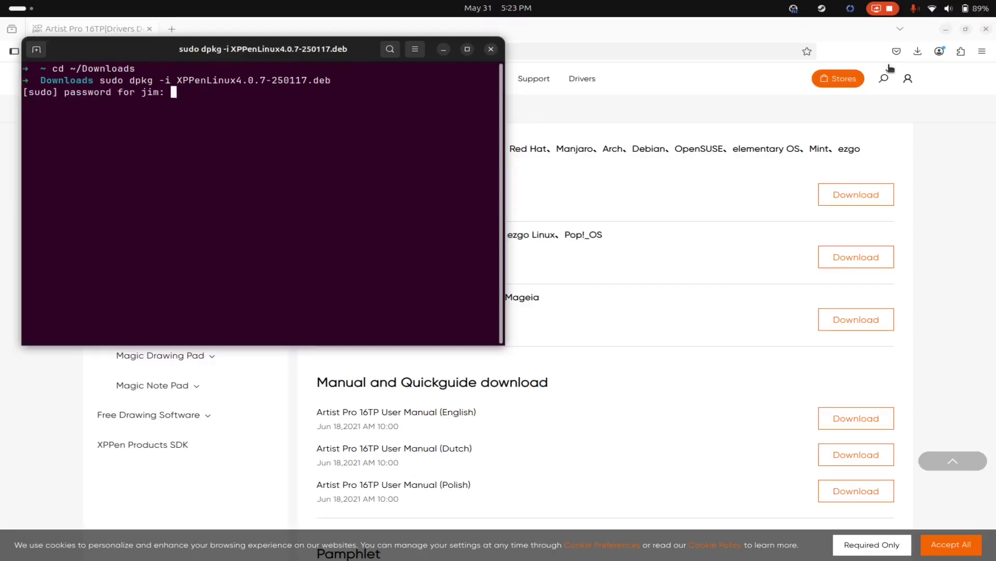
key("Return")
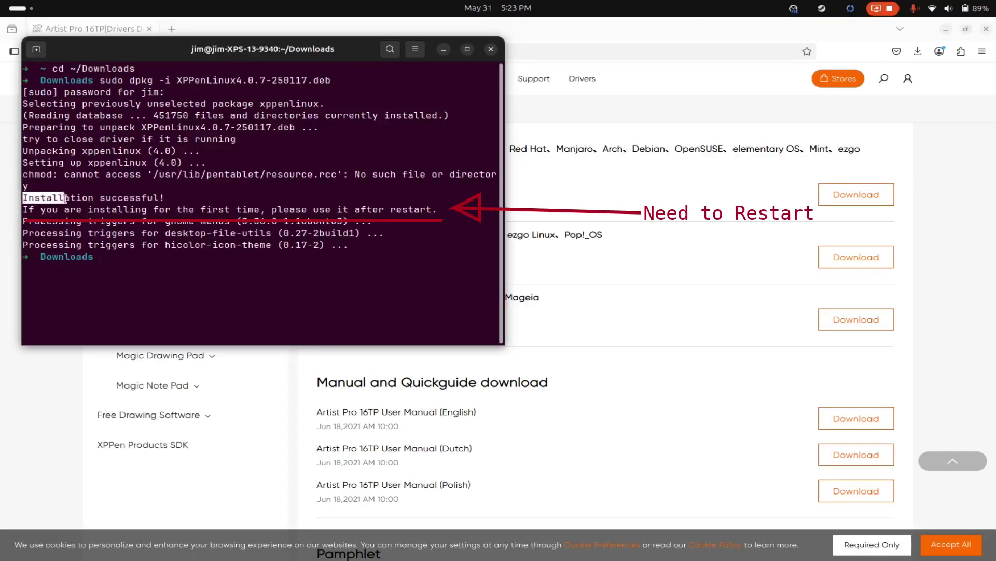
left_click_drag(156, 201, 166, 195)
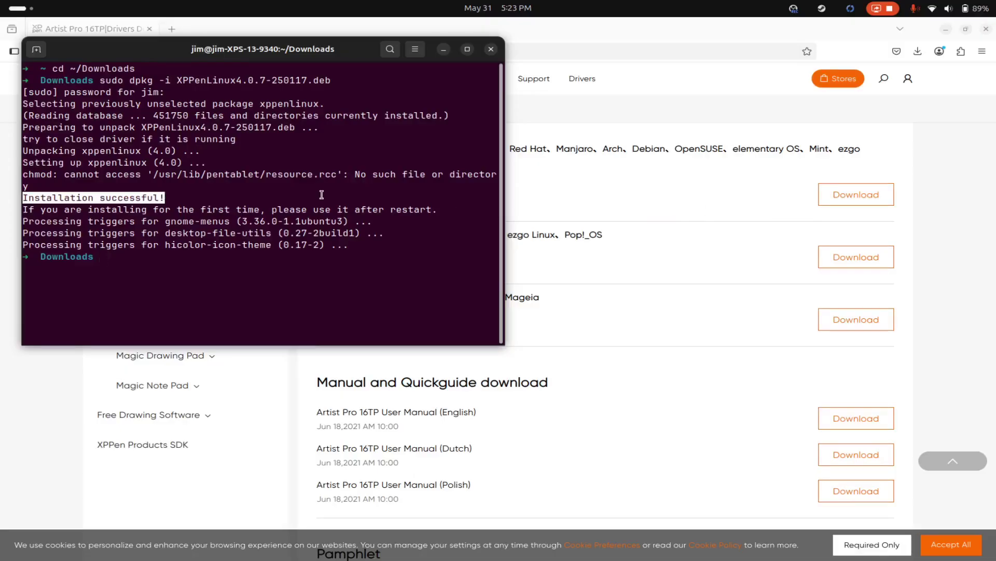
key("alt+Tab")
key("alt+Tab")
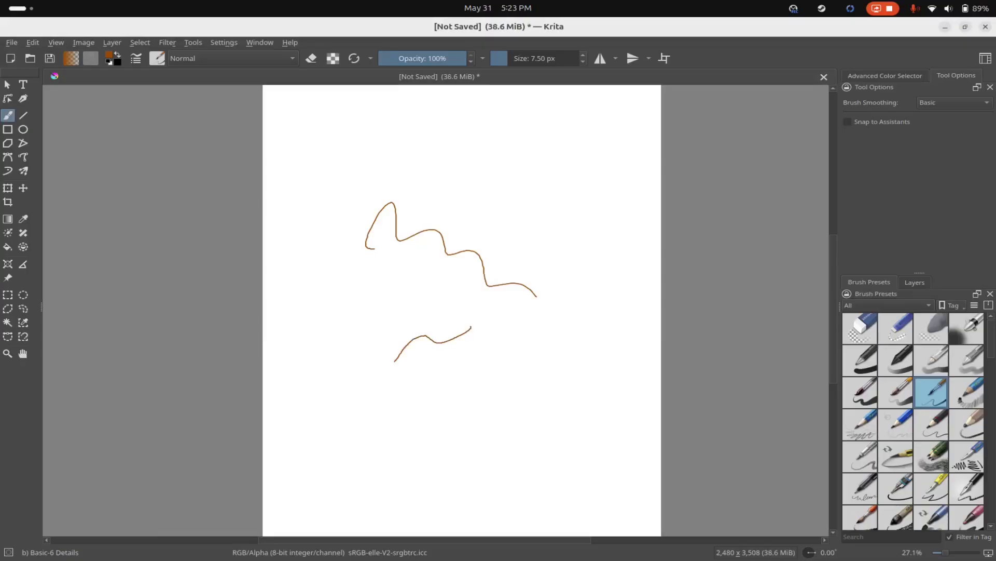
Select the Basic-5 Size Opacity brush preset, then quit Krita with Ctrl+Q
left_click(895, 393)
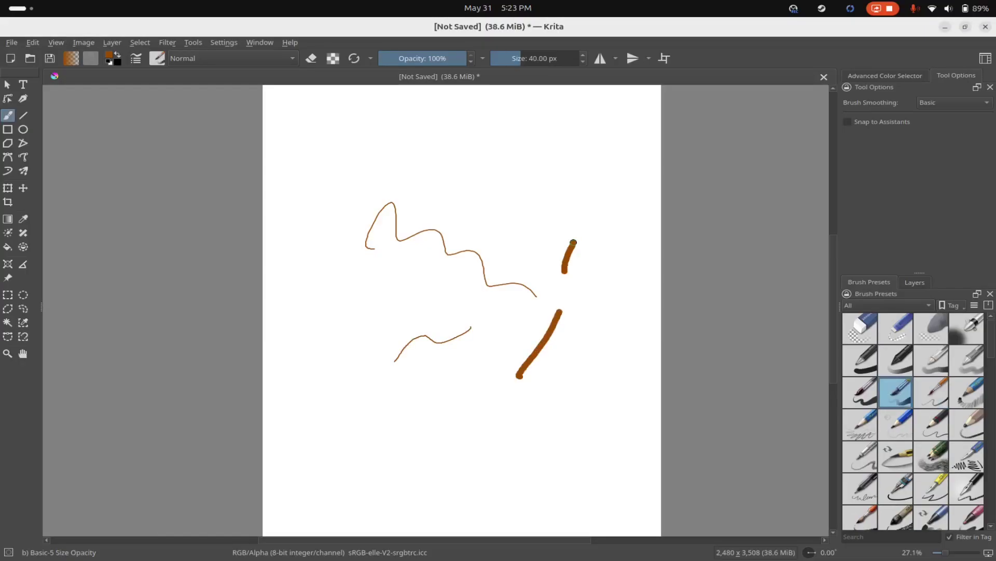
key("ctrl+q")
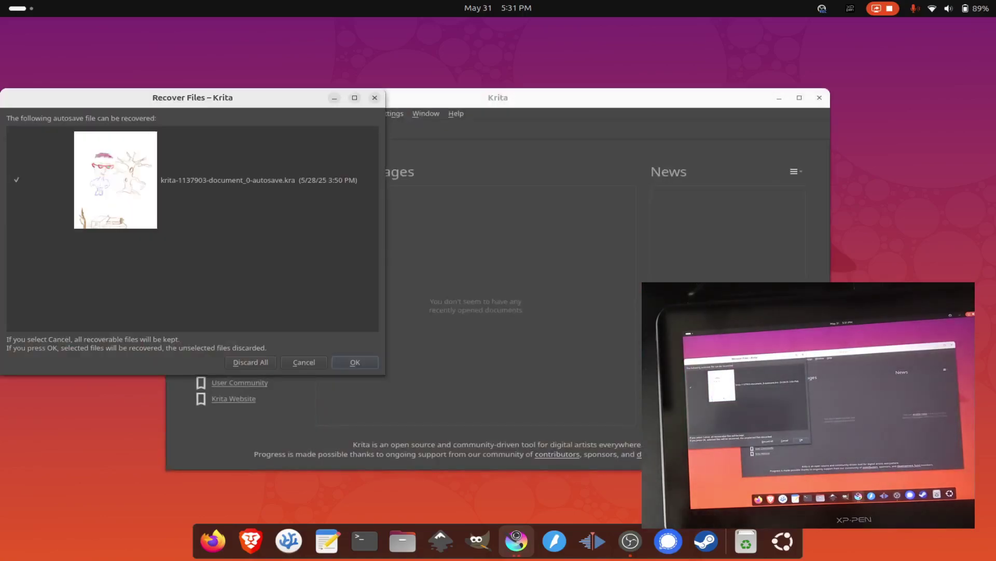
Dismiss the autosave recovery and create a new 2480×3508 image
left_click(311, 361)
left_click(261, 208)
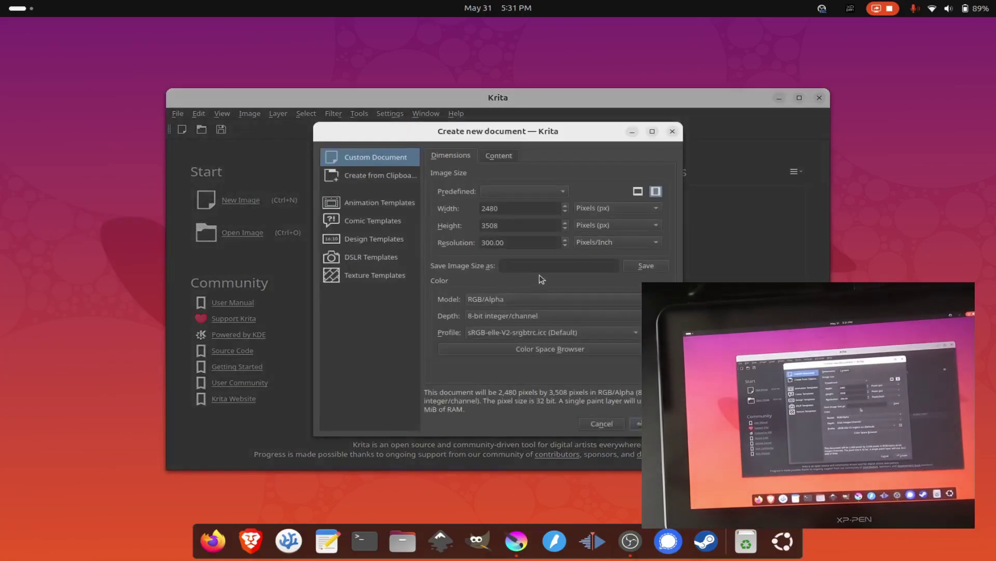
left_click(644, 423)
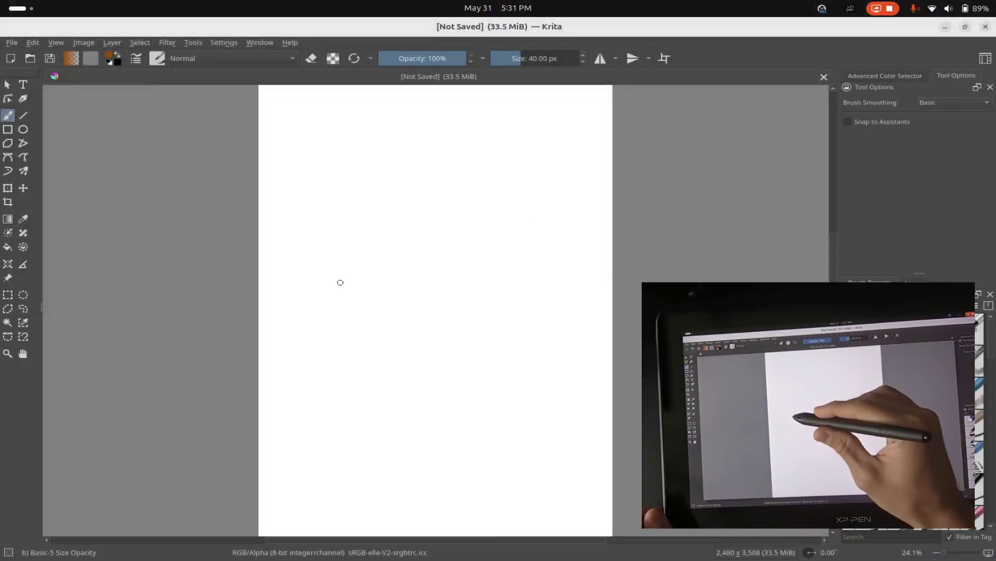
Draw light diagonal and curving test strokes, adjust the view by touch, then add a thick brown horizontal line
left_click(407, 233)
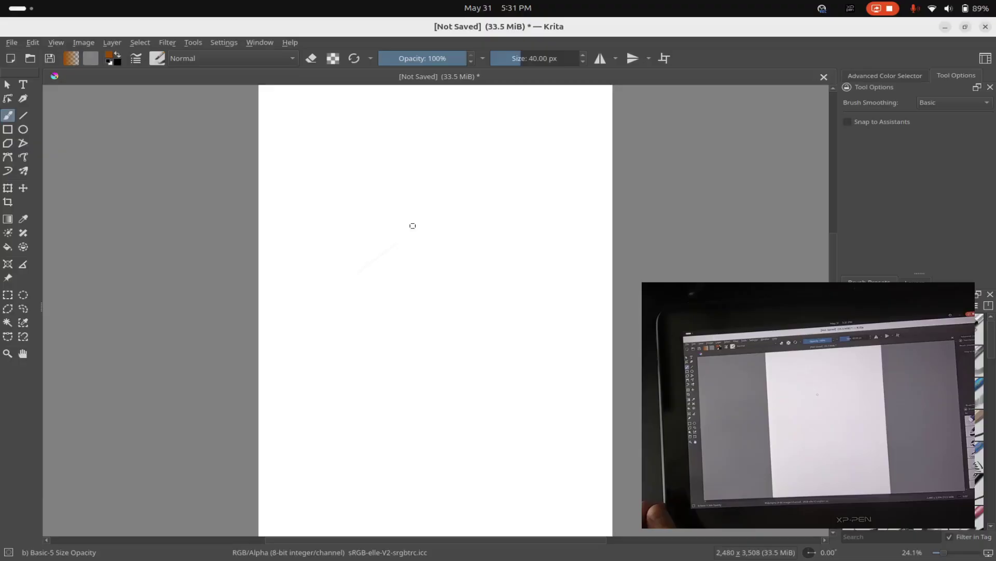
left_click_drag(411, 301, 458, 240)
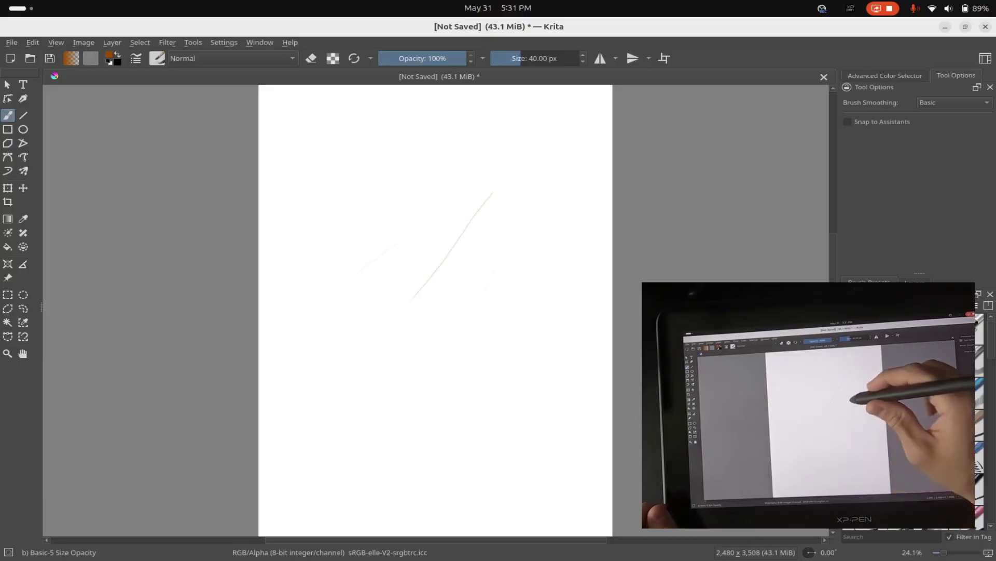
scroll(507, 247, "up", 5)
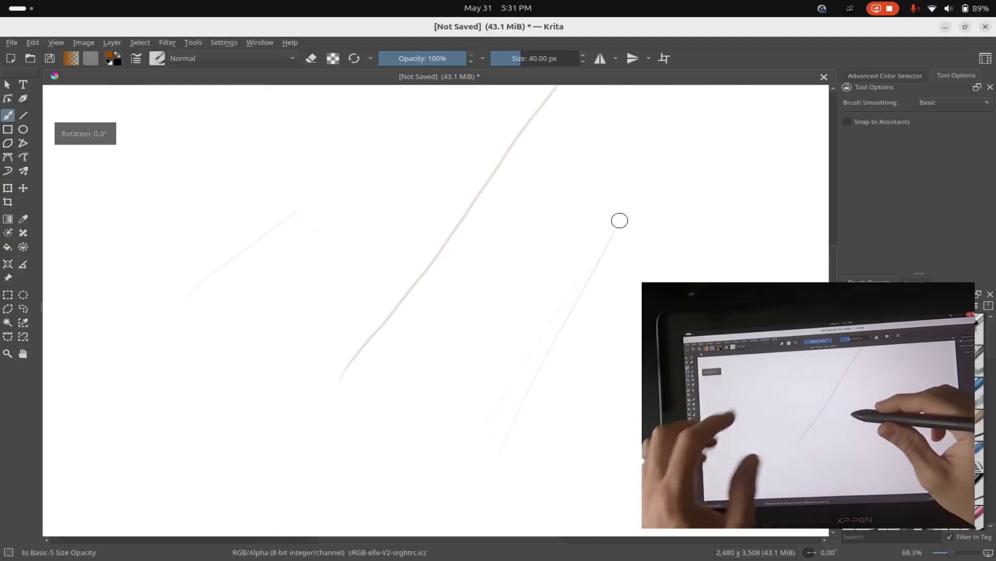
scroll(620, 220, "up", 1)
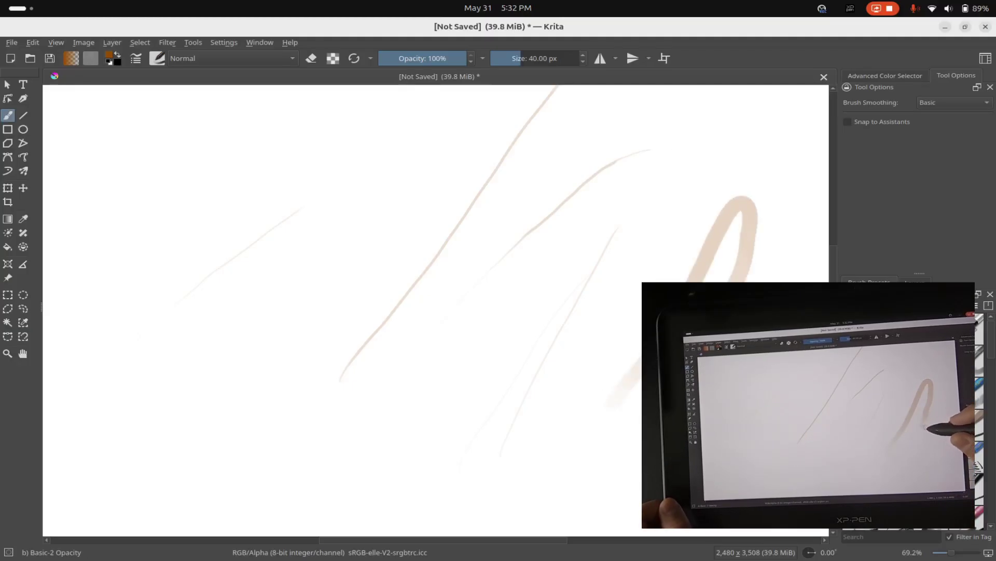
left_click_drag(711, 379, 621, 313)
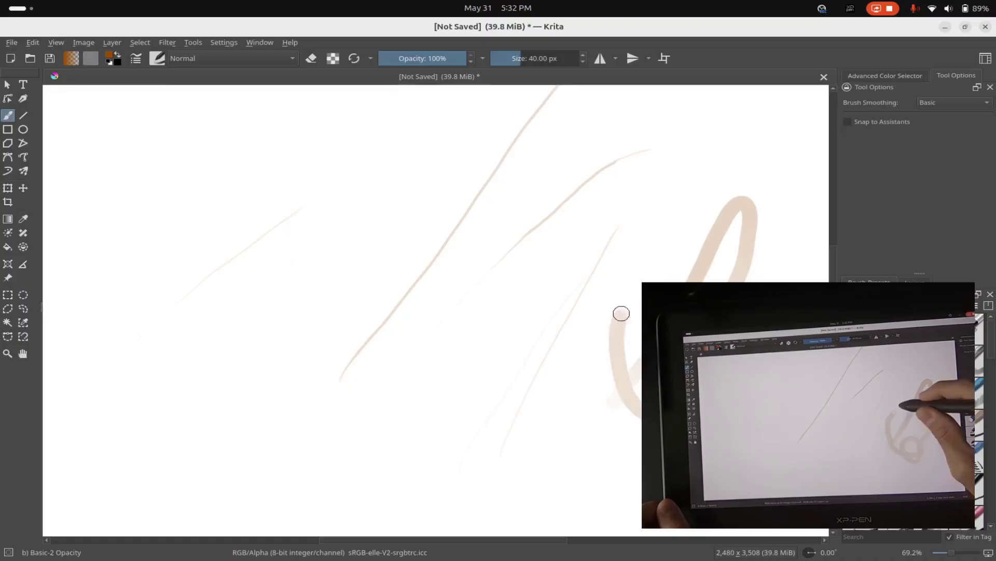
left_click_drag(595, 226, 535, 236)
left_click_drag(685, 216, 732, 205)
mouse_move(571, 207)
left_mouse_down()
mouse_move(442, 207)
mouse_move(768, 210)
mouse_move(519, 171)
left_mouse_up()
mouse_move(560, 238)
left_mouse_down()
mouse_move(501, 256)
mouse_move(567, 356)
mouse_move(534, 389)
mouse_move(686, 291)
mouse_move(586, 307)
mouse_move(636, 306)
left_mouse_up()
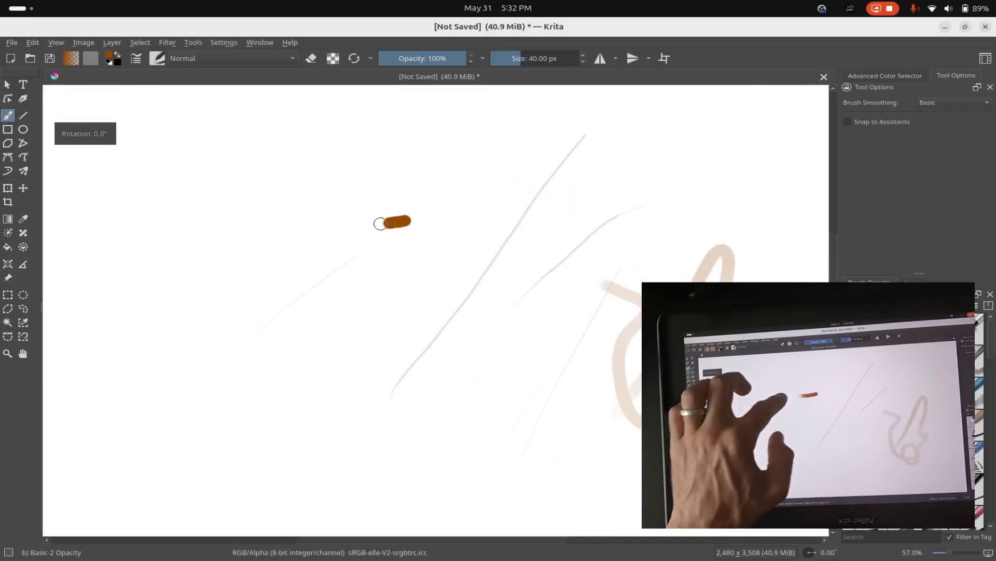
left_click_drag(381, 223, 209, 239)
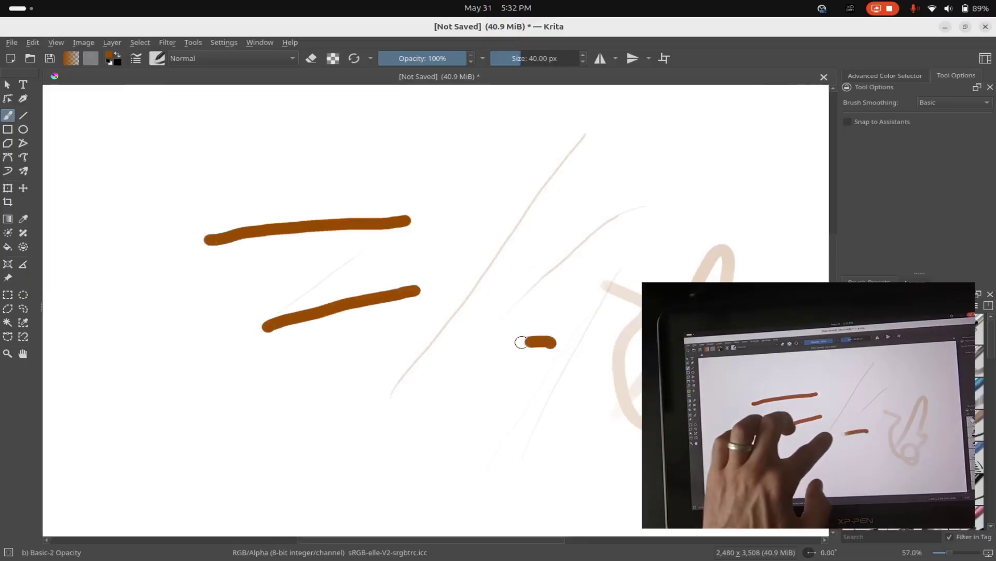
Undo the three brown strokes and erase the remaining marks with the 884 px eraser
key("ctrl+z")
key("ctrl+z")
key("ctrl+z")
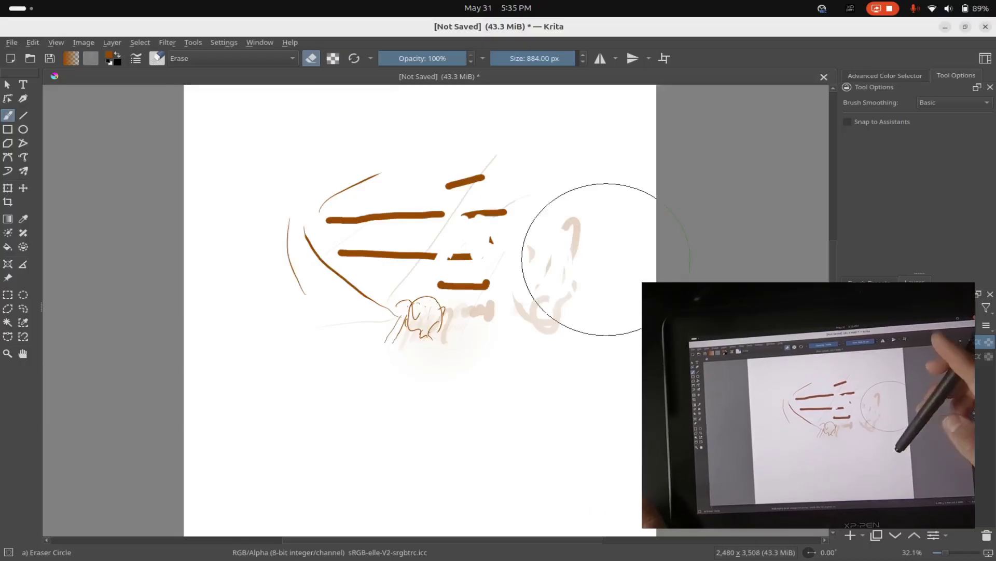
left_click_drag(471, 256, 461, 244)
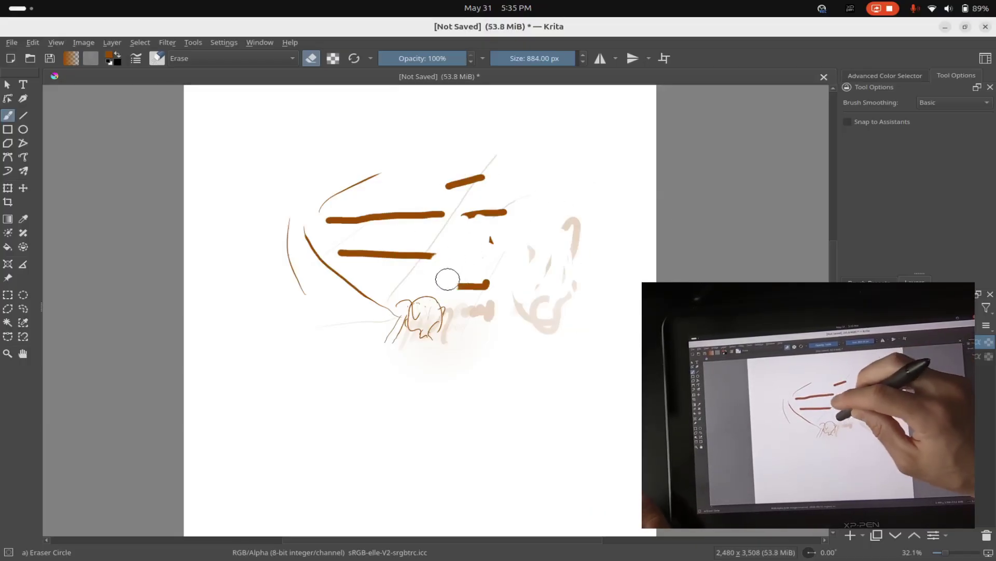
mouse_move(484, 288)
left_mouse_down()
mouse_move(495, 235)
mouse_move(472, 212)
mouse_move(494, 199)
mouse_move(454, 200)
mouse_move(485, 169)
left_mouse_up()
scroll(485, 169, "up", 3)
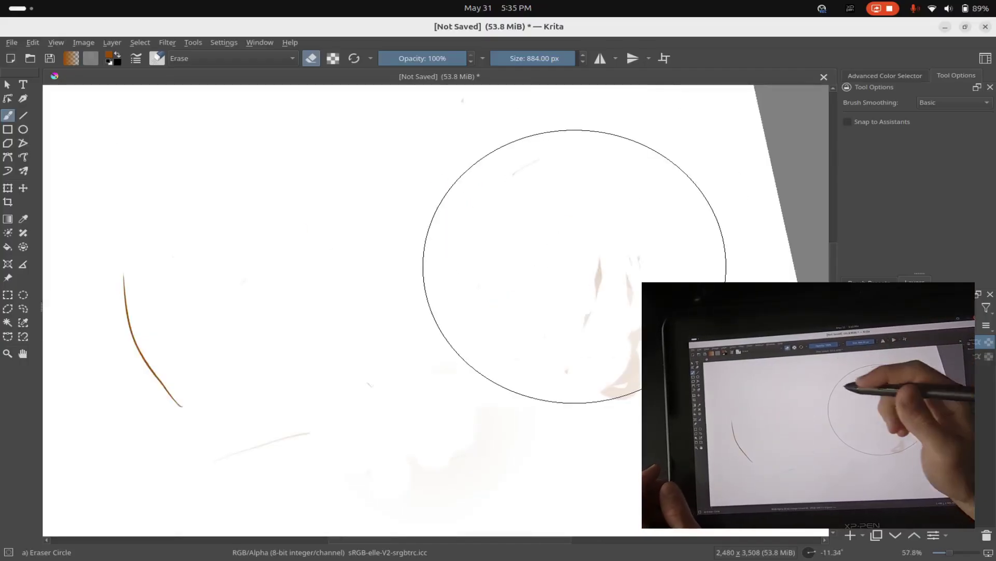
scroll(449, 236, "up", 2)
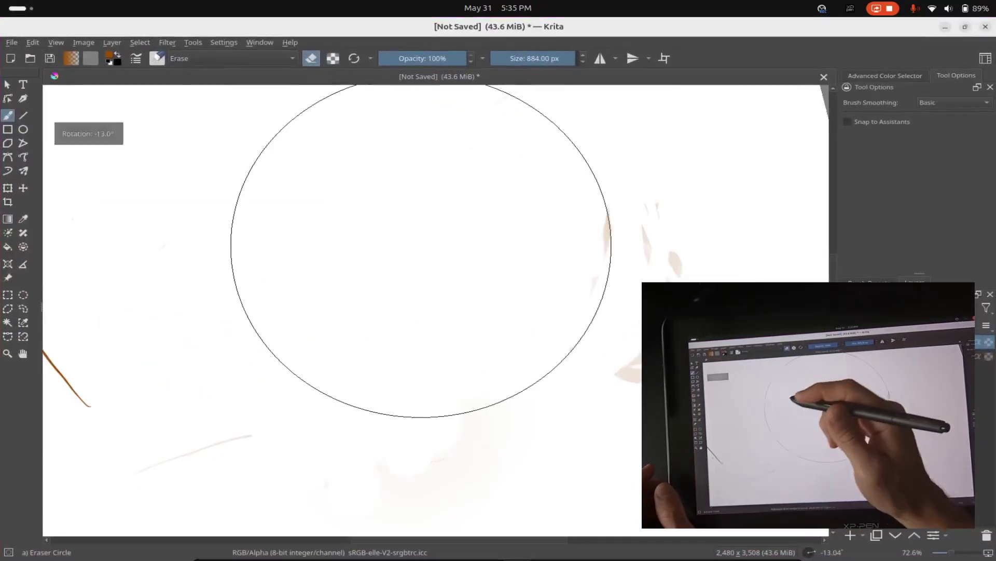
scroll(405, 290, "up", 2)
Toggle canvas-only mode on and back off, then pan the canvas up and right
key("Tab")
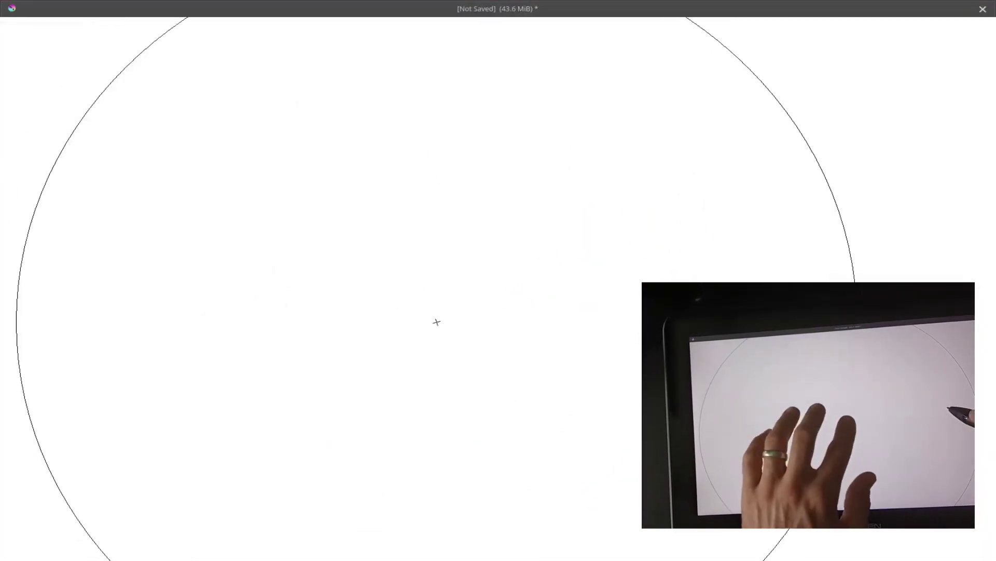
key("Tab")
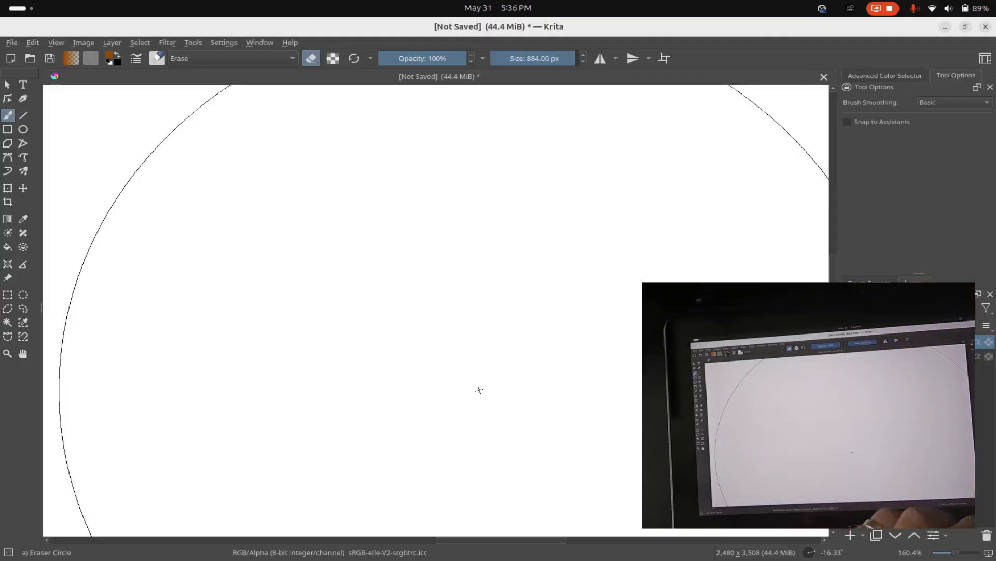
left_click_drag(480, 389, 459, 405)
Show the Activities overview and return to the Krita window
key("super")
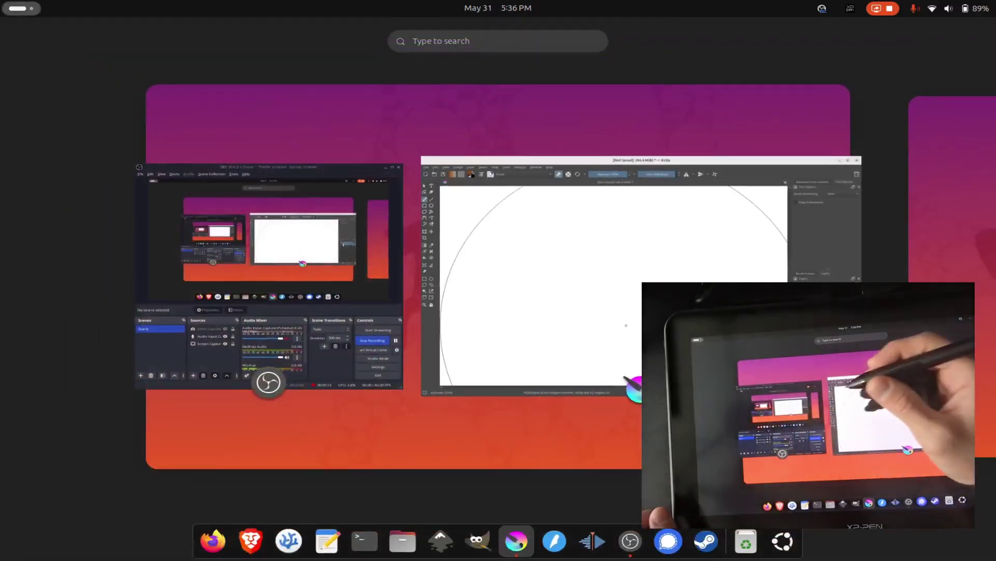
left_click(626, 326)
scroll(509, 387, "up", 3)
key("super+Page_Down")
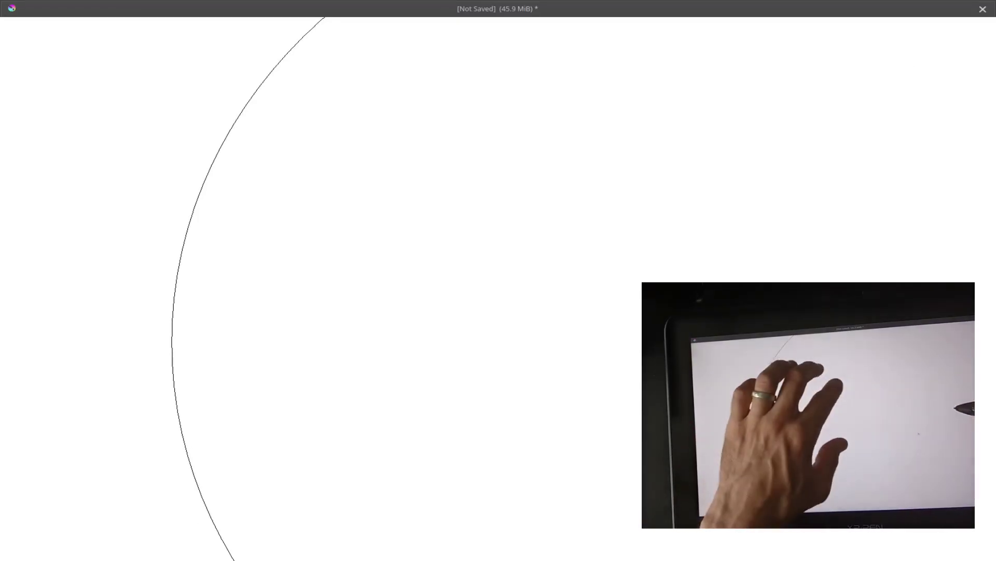
scroll(332, 280, "down", 5)
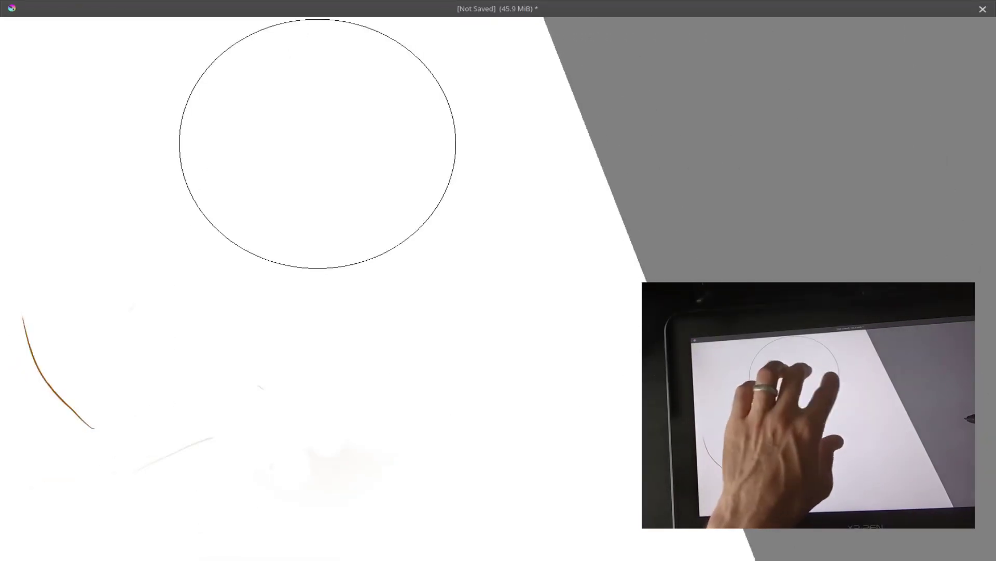
Rotate the canvas back upright and leave canvas-only mode to restore the full interface
left_click_drag(332, 280, 363, 301)
scroll(546, 303, "up", 1)
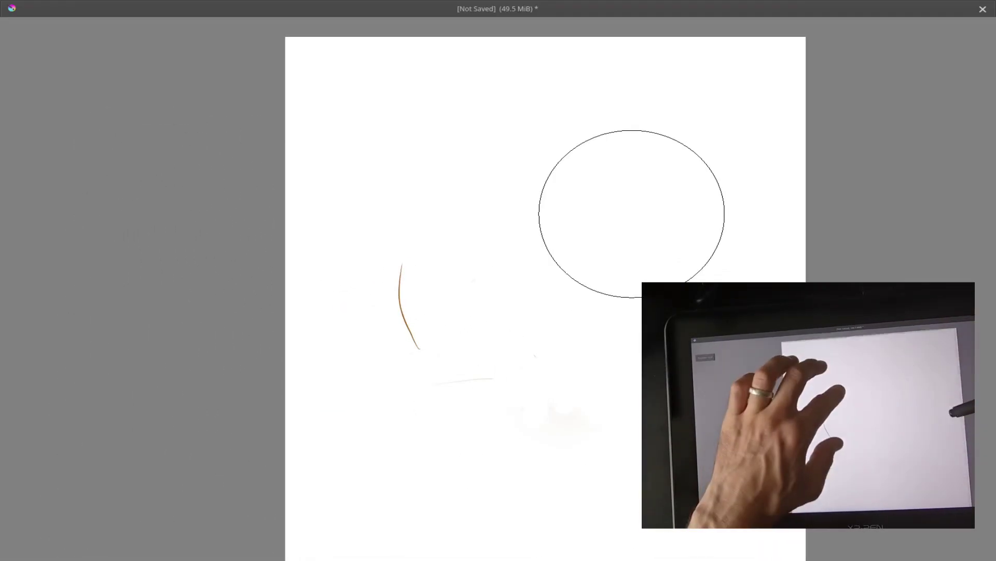
scroll(545, 298, "down", 2)
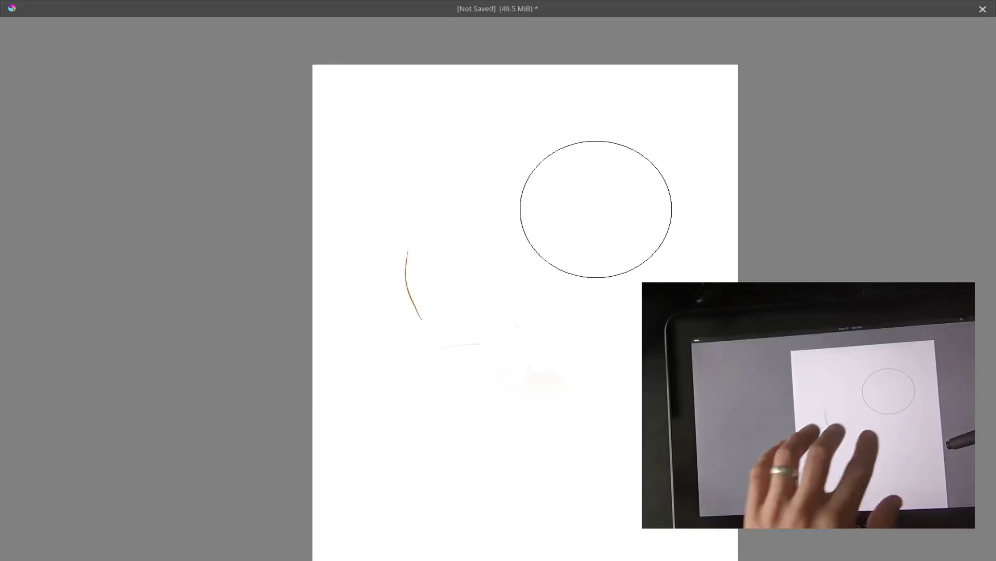
key("Tab")
scroll(545, 312, "down", 1)
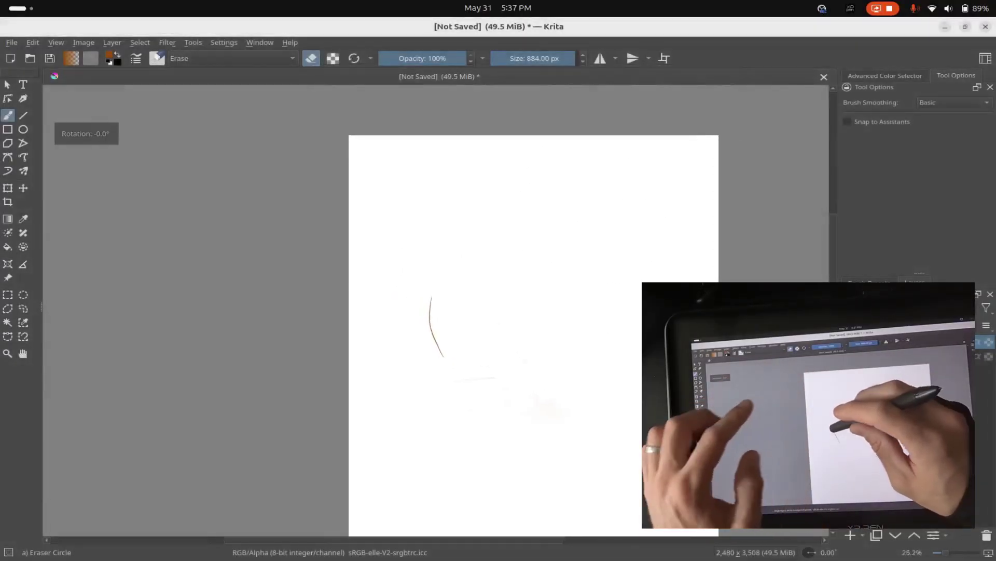
Erase the brown curved stroke, leaving the circle on the page
left_click_drag(429, 304, 447, 362)
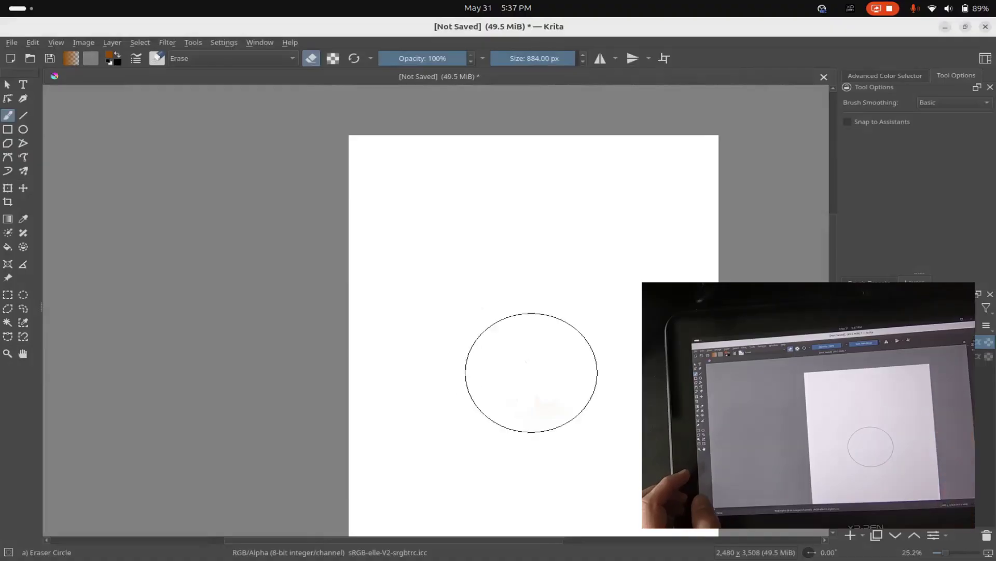
scroll(531, 372, "down", 4)
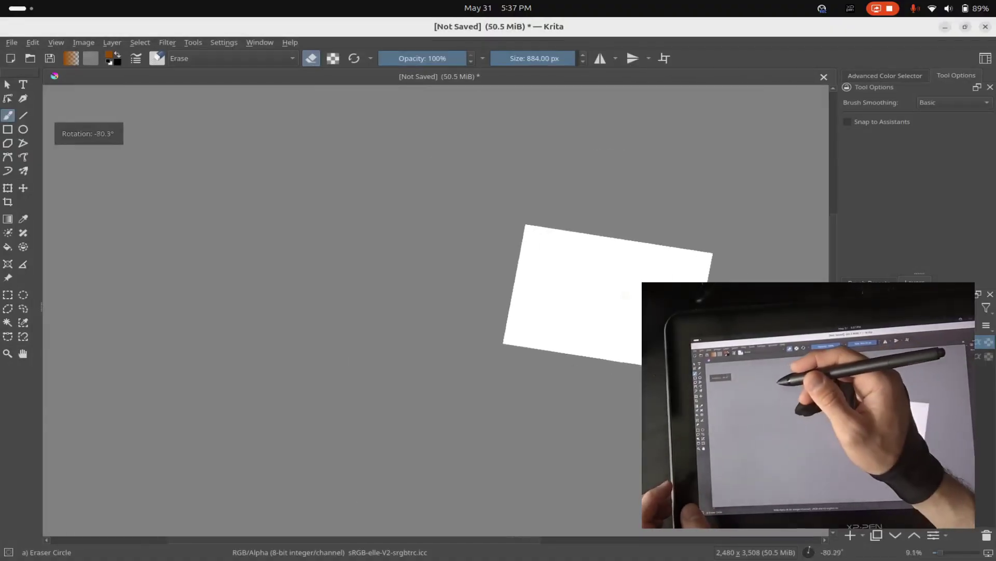
scroll(529, 288, "down", 1)
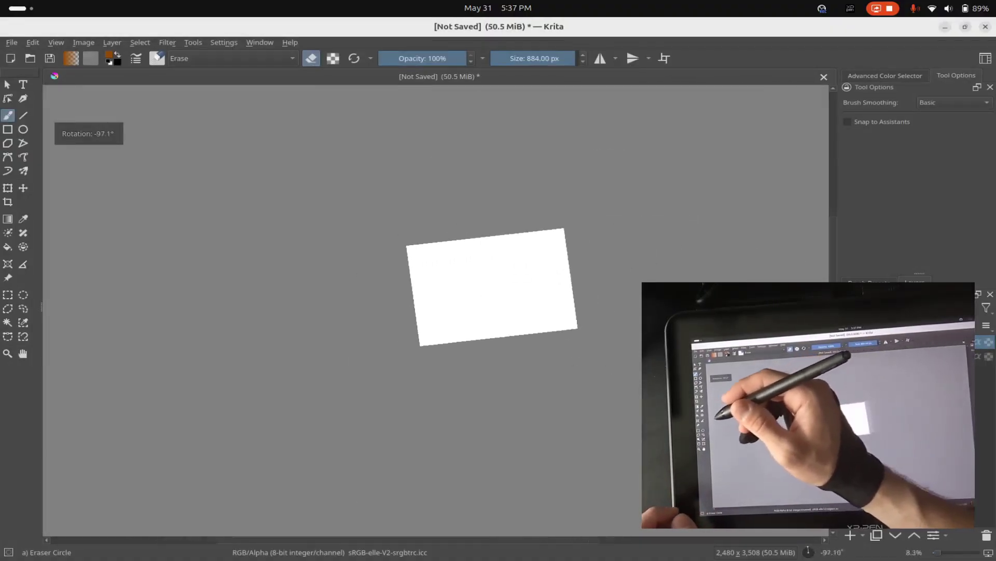
scroll(493, 288, "down", 1)
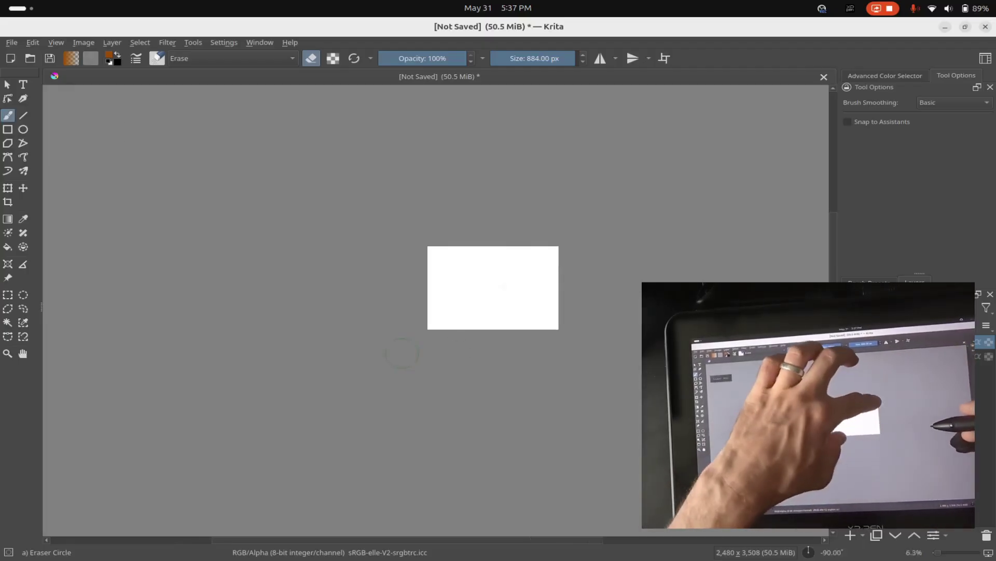
scroll(493, 288, "up", 5)
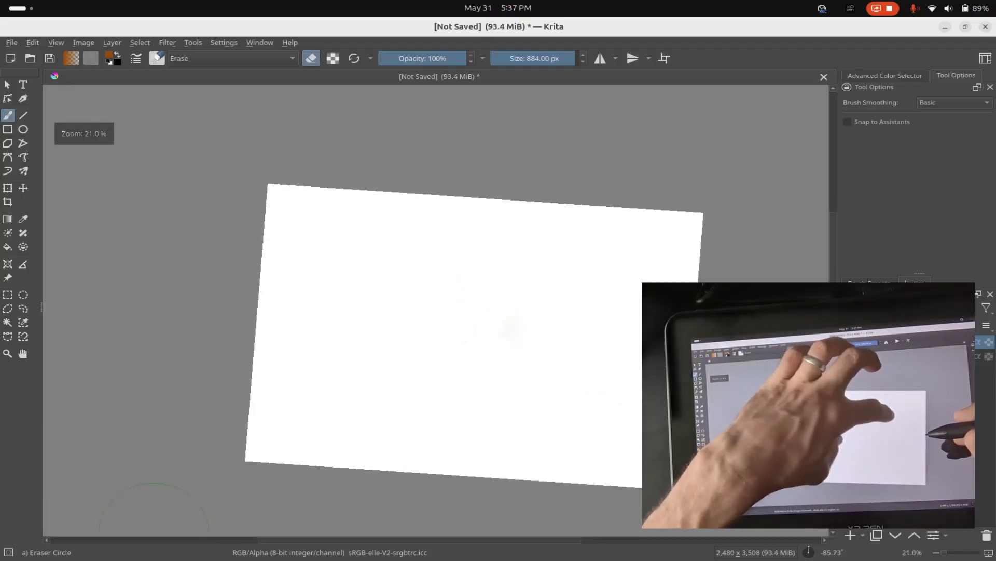
scroll(454, 319, "up", 2)
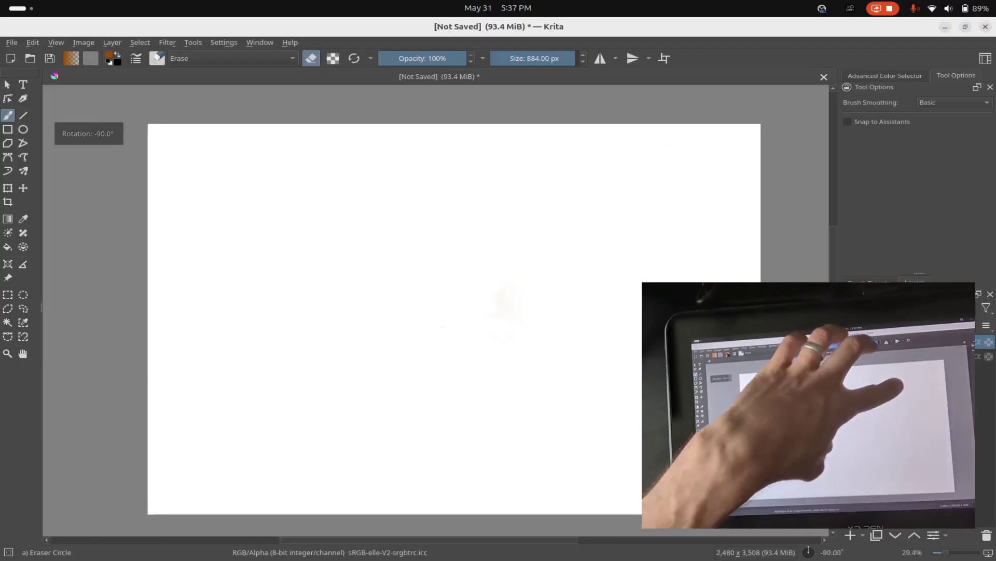
scroll(454, 319, "up", 1)
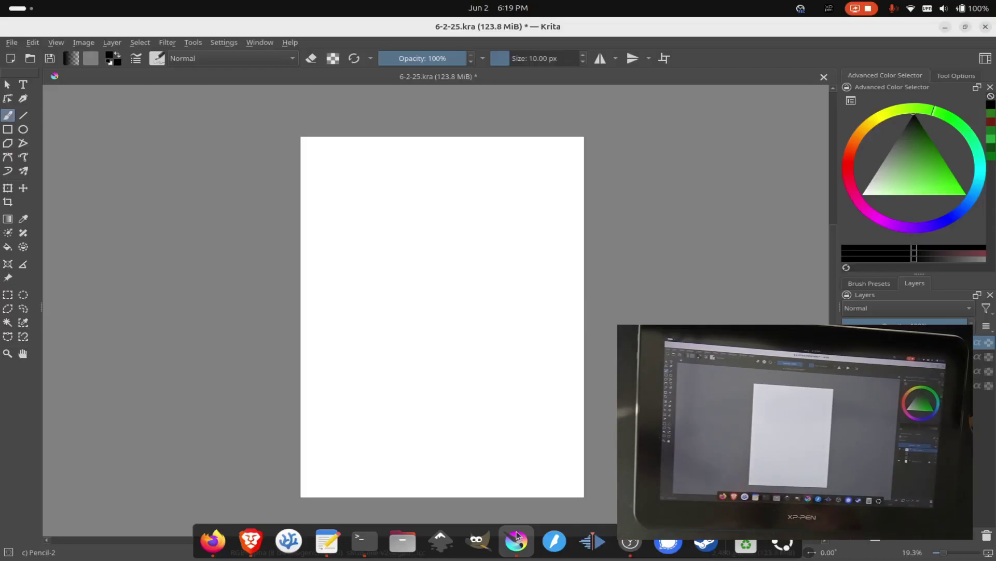
scroll(446, 321, "down", 2)
scroll(446, 322, "up", 3)
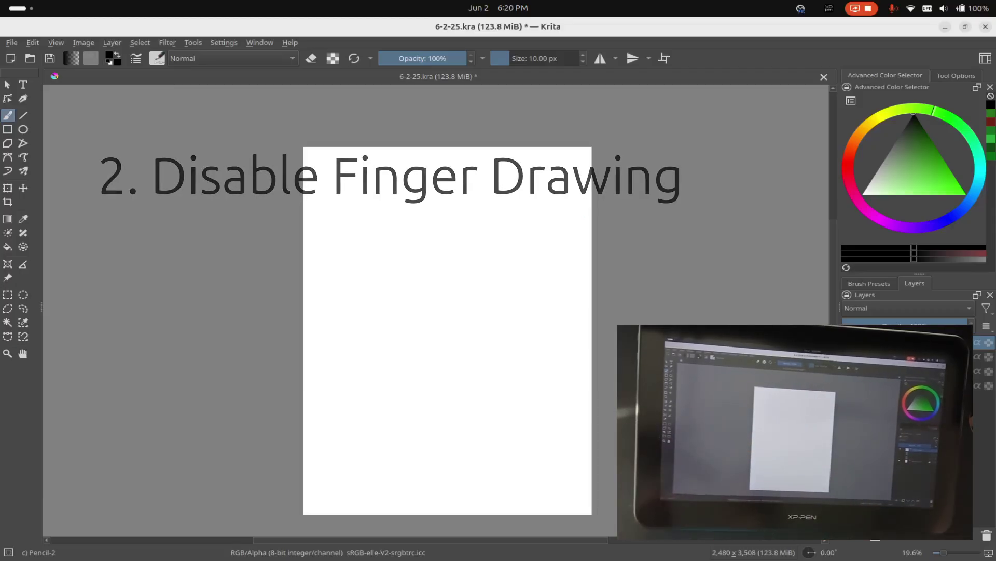
left_click(233, 43)
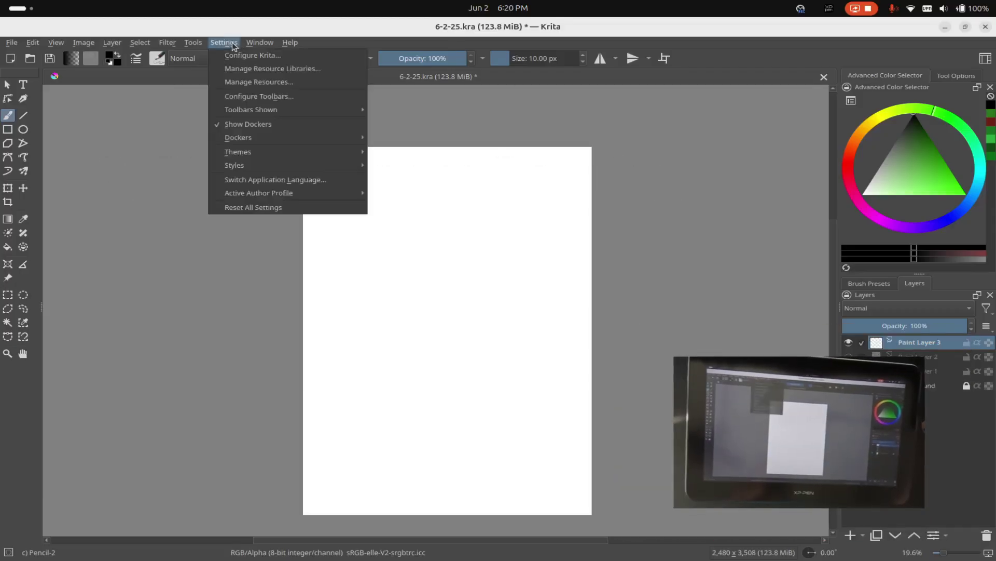
left_click(236, 57)
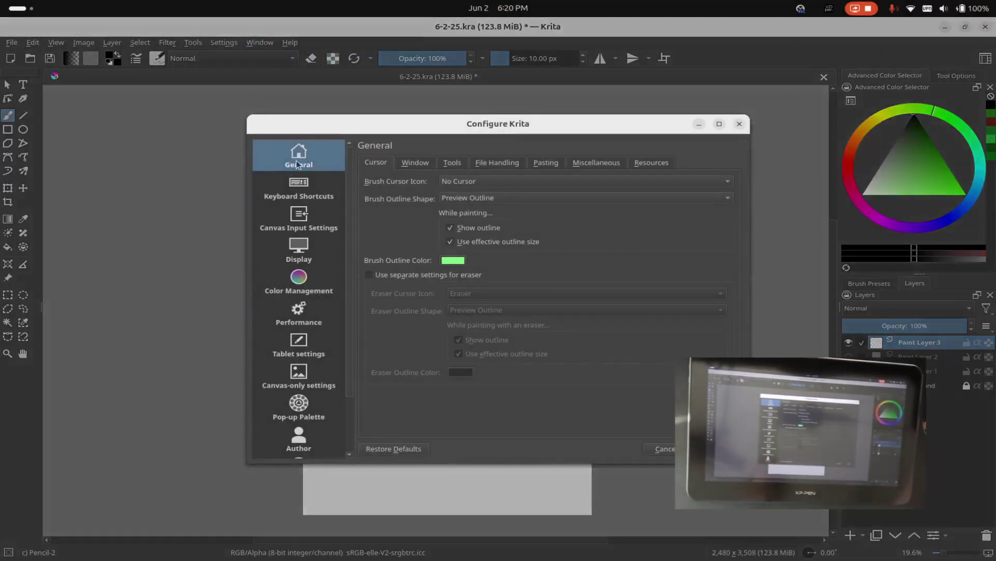
left_click(452, 163)
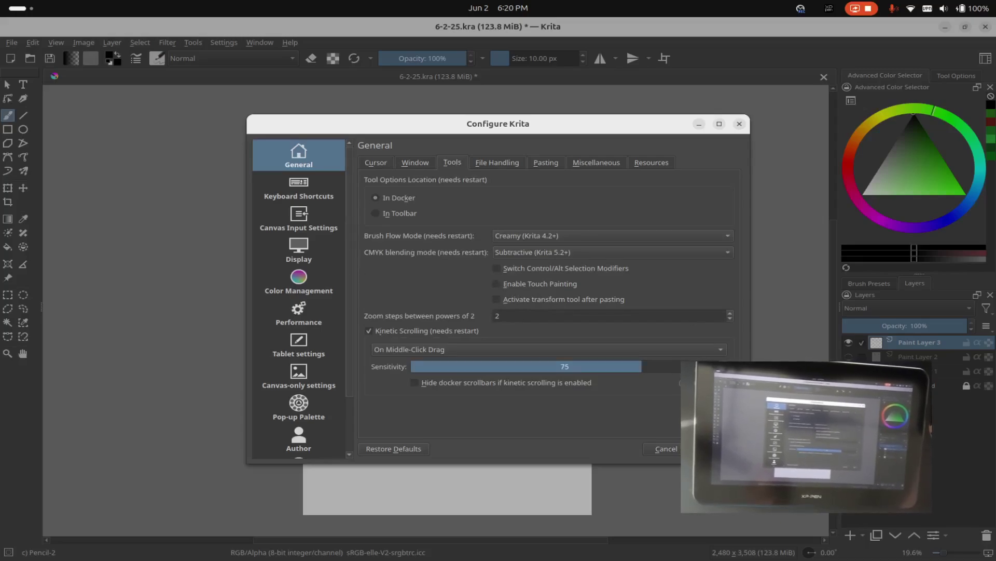
key("Escape")
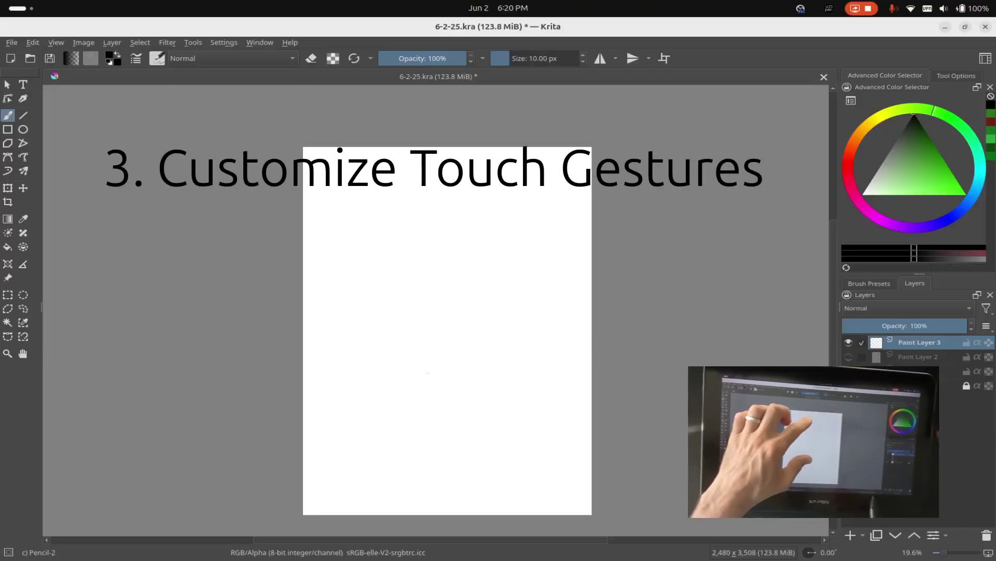
Pinch-zoom the canvas, then open Settings > Configure Krita on the General page
scroll(447, 330, "down", 3)
scroll(447, 331, "up", 4)
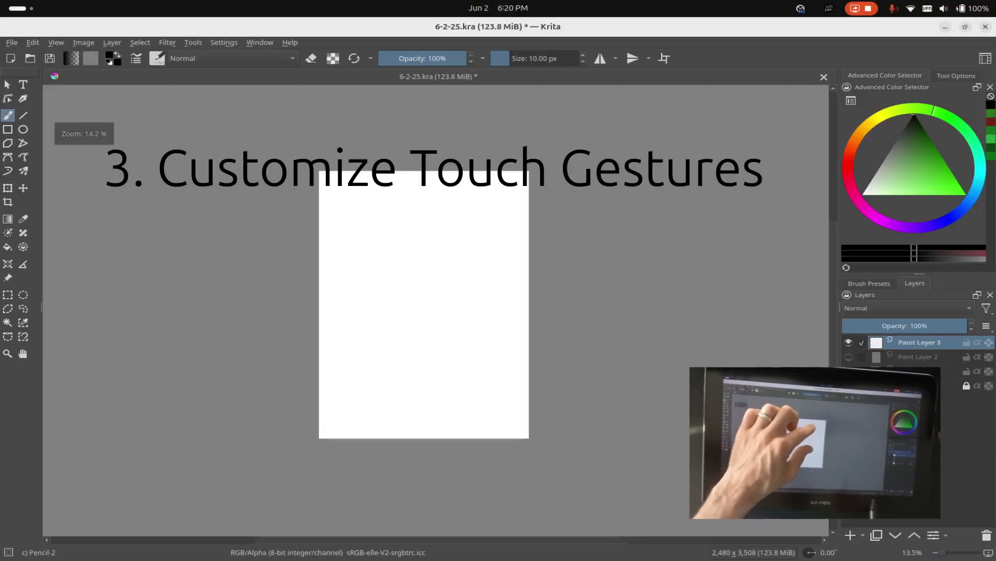
scroll(448, 330, "down", 4)
scroll(468, 310, "down", 1)
scroll(467, 309, "up", 3)
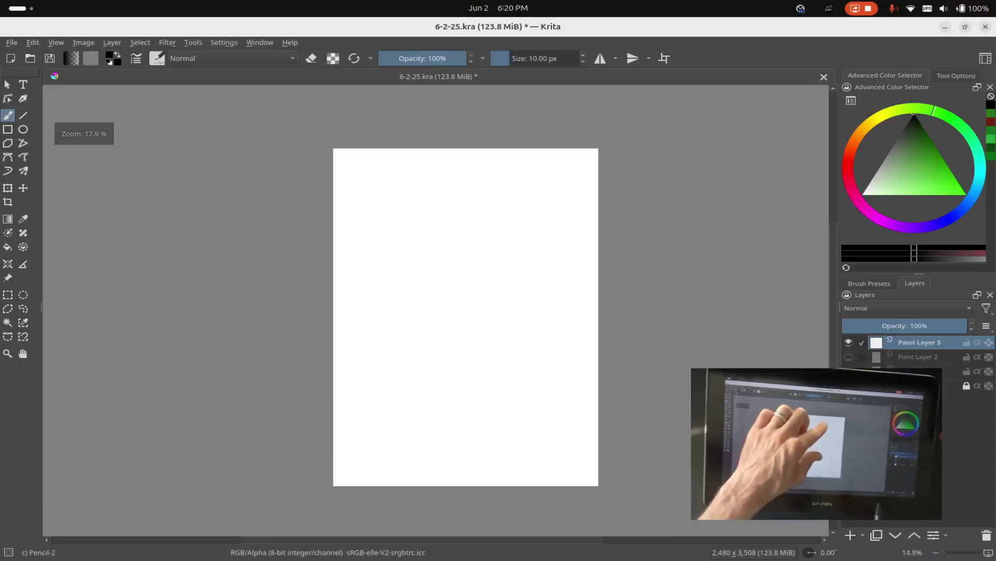
scroll(467, 317, "right", 5)
scroll(459, 332, "up", 5)
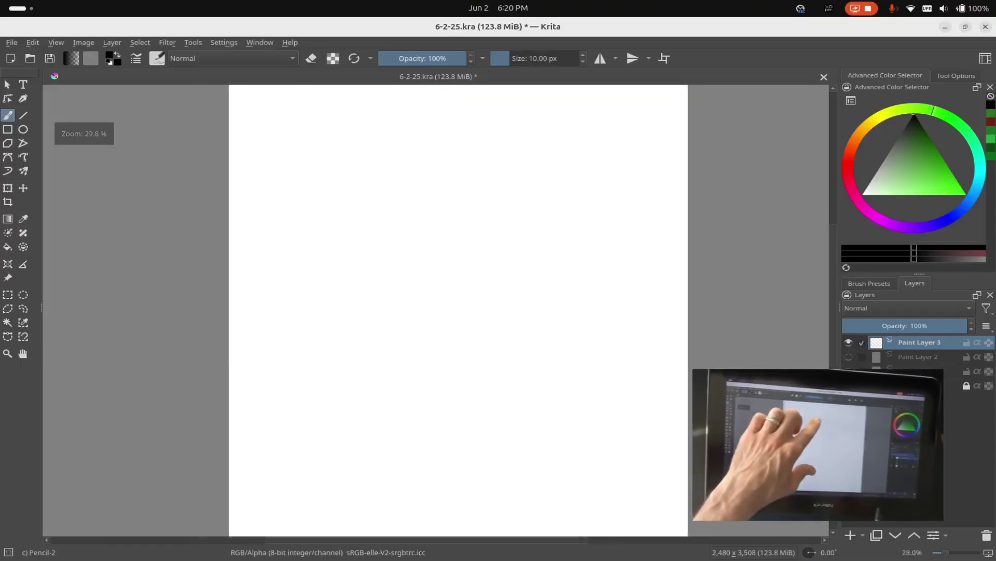
scroll(459, 332, "down", 2)
scroll(459, 311, "up", 2)
scroll(459, 312, "down", 2)
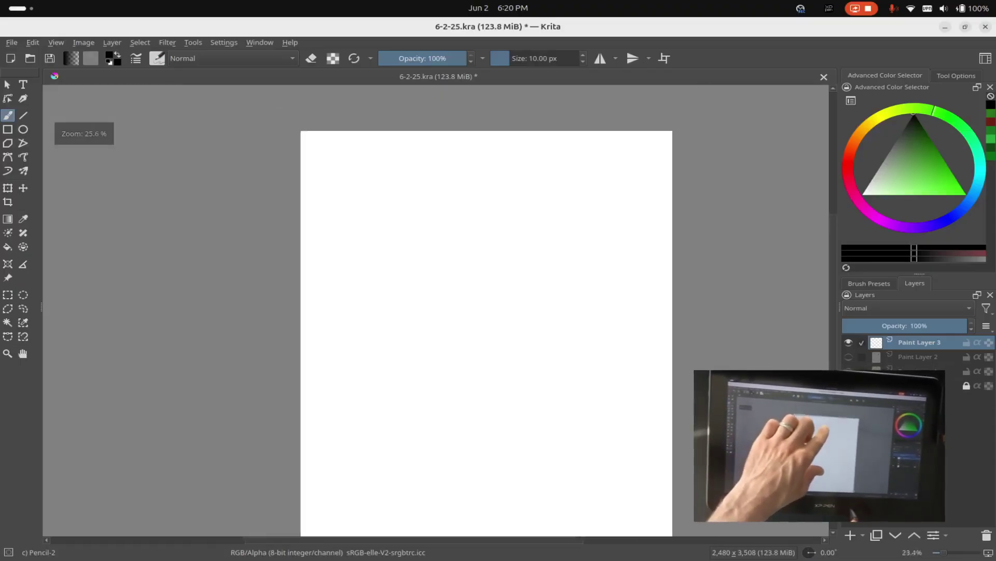
scroll(459, 311, "up", 3)
scroll(459, 311, "down", 1)
scroll(459, 311, "down", 3)
scroll(459, 312, "up", 1)
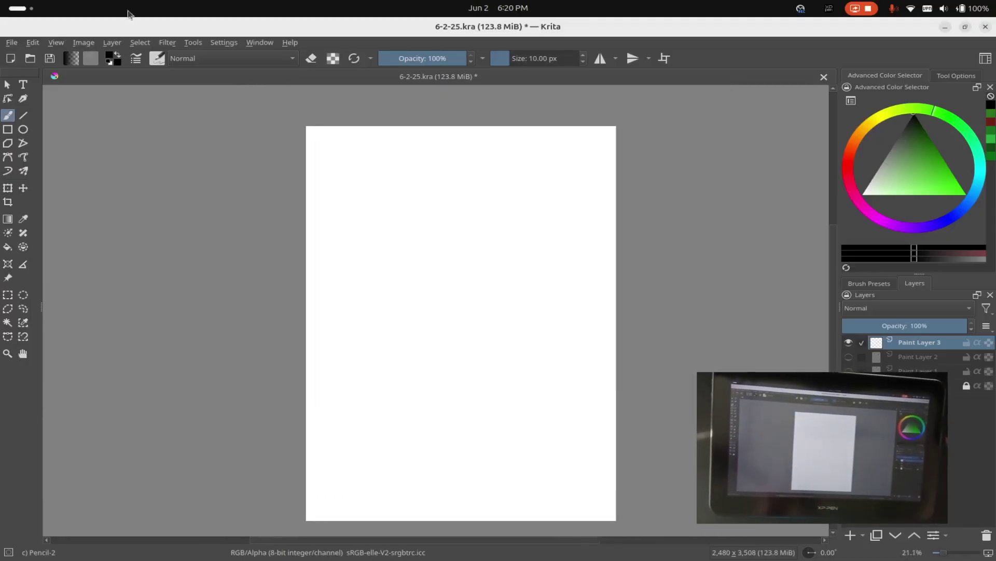
left_click(231, 41)
left_click(244, 59)
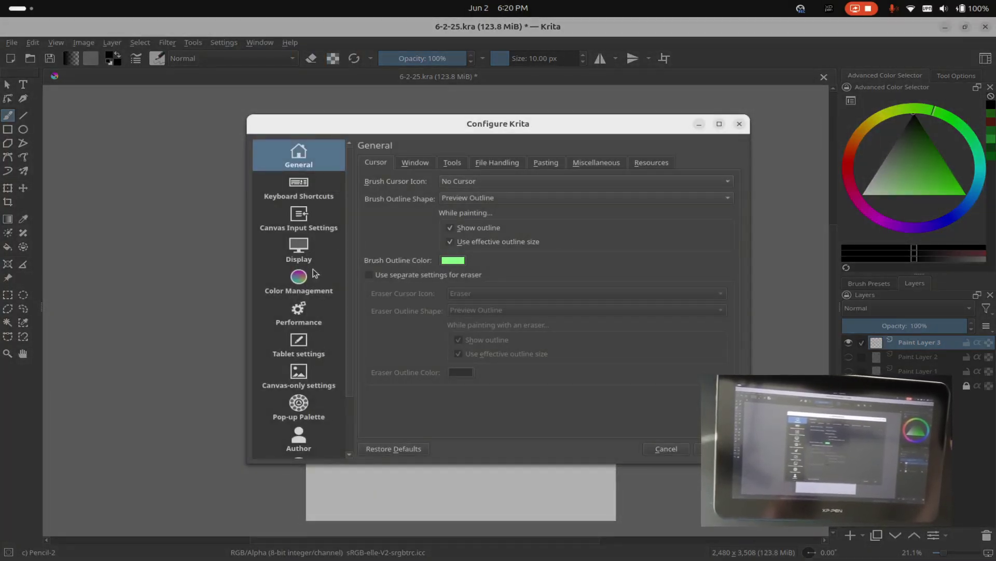
Under Canvas Input Settings > Touch Gestures, change Toggle Canvas Only Mode from Five Finger Tap to Four Finger Tap
left_click(305, 223)
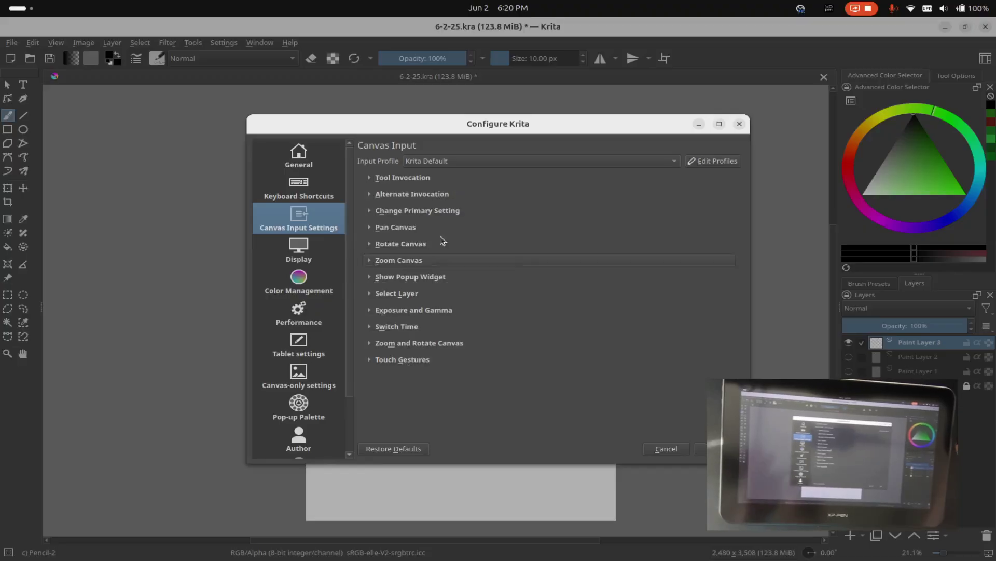
left_click(417, 361)
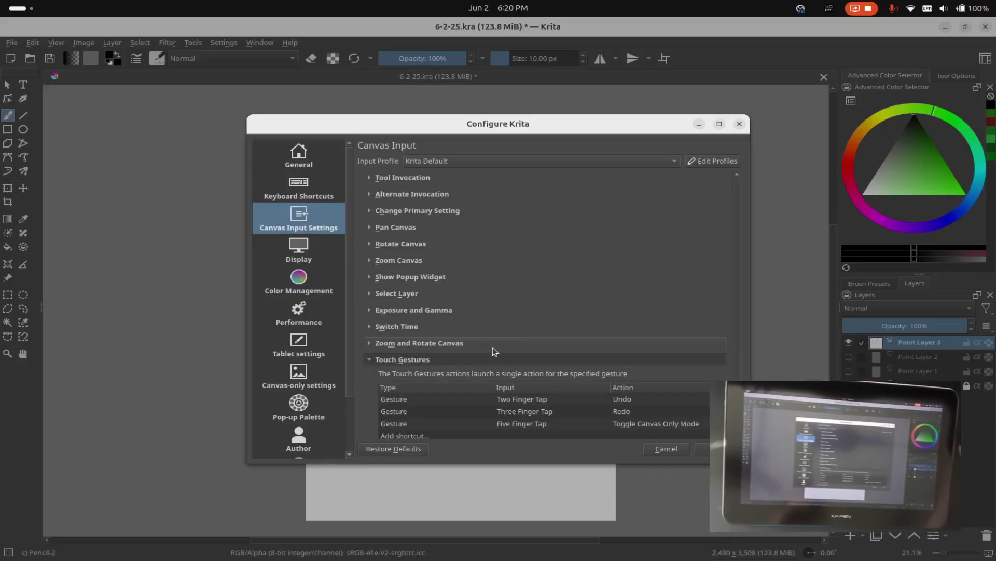
scroll(517, 346, "down", 1)
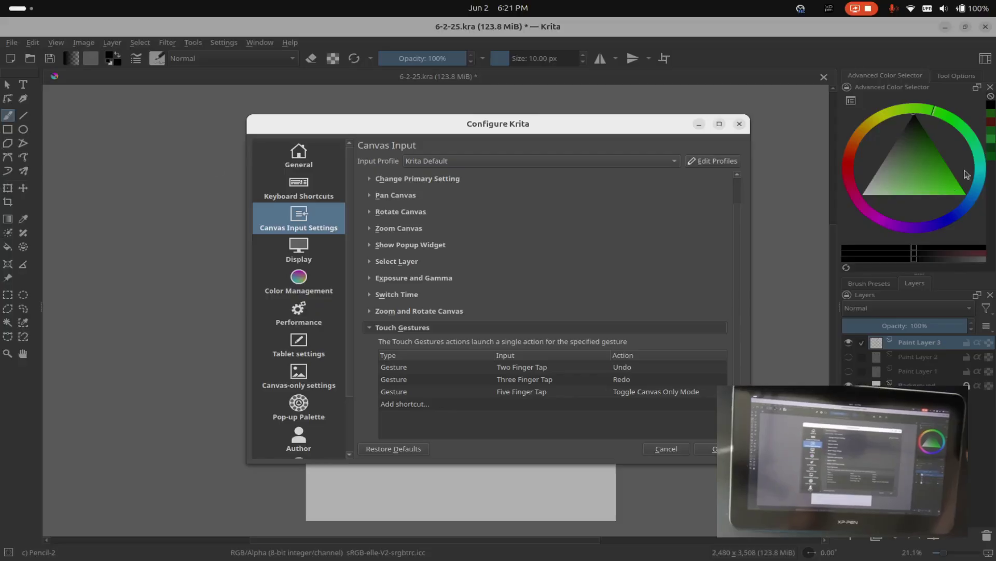
left_click(525, 397)
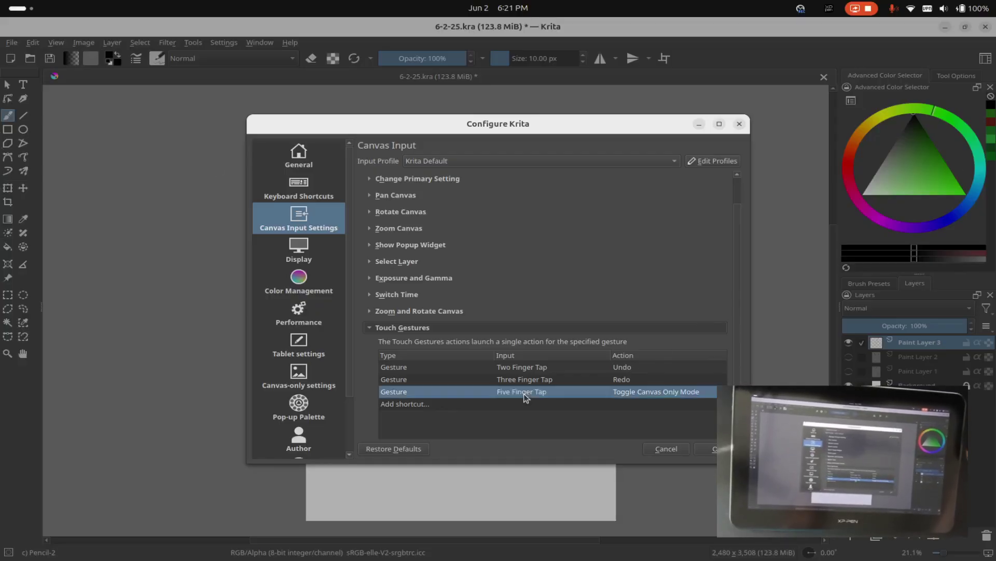
left_click(525, 397)
left_click(543, 394)
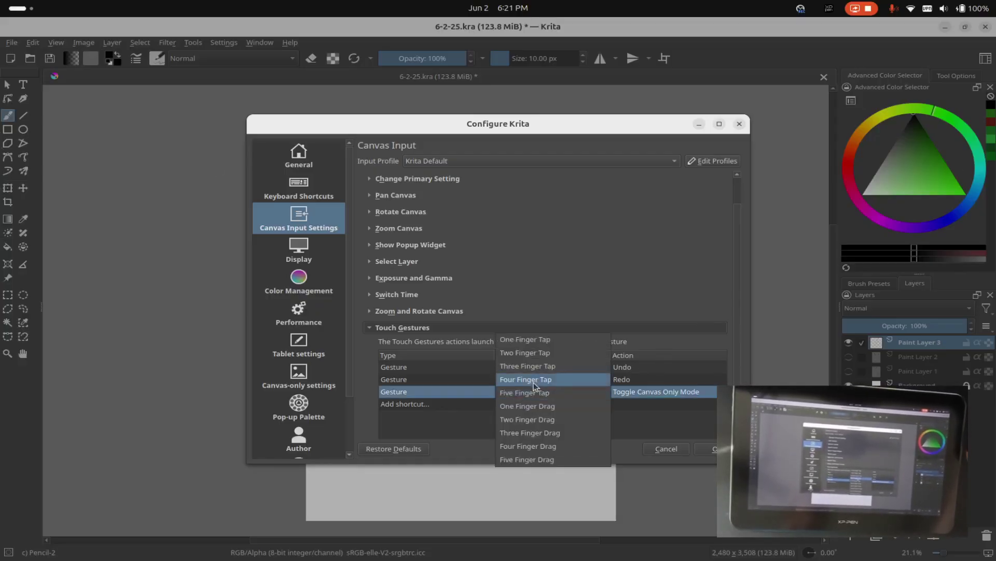
left_click(537, 379)
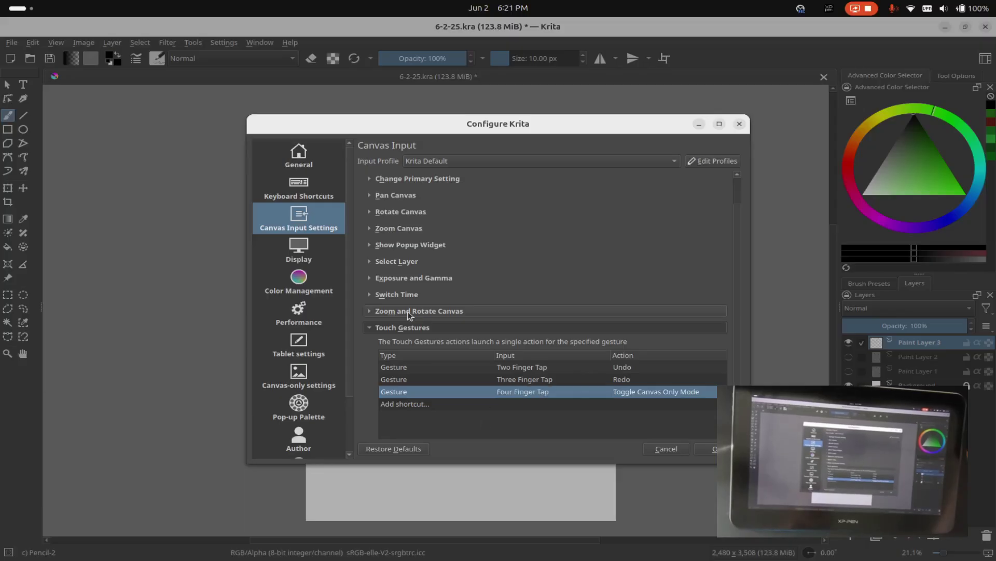
left_click(371, 327)
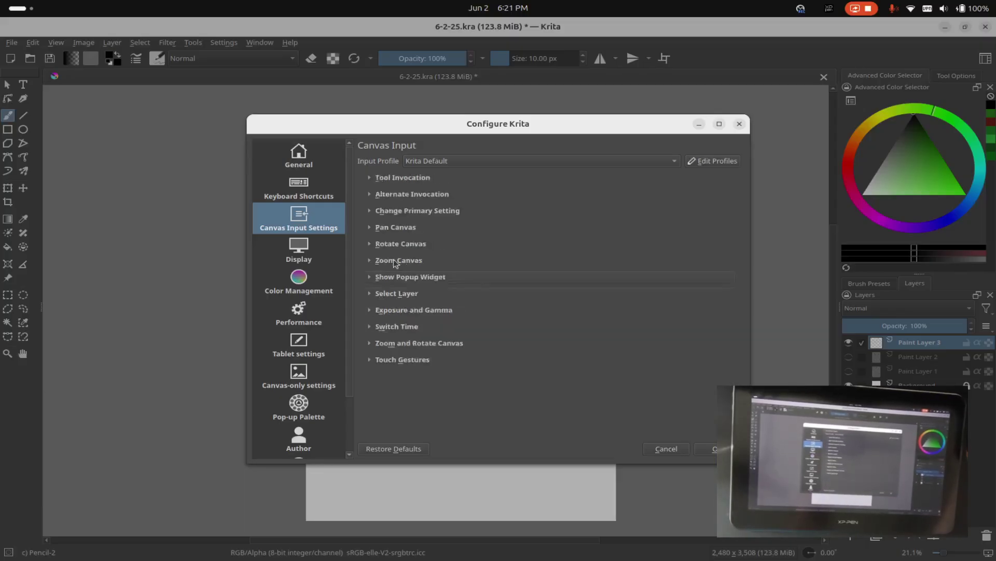
left_click(406, 213)
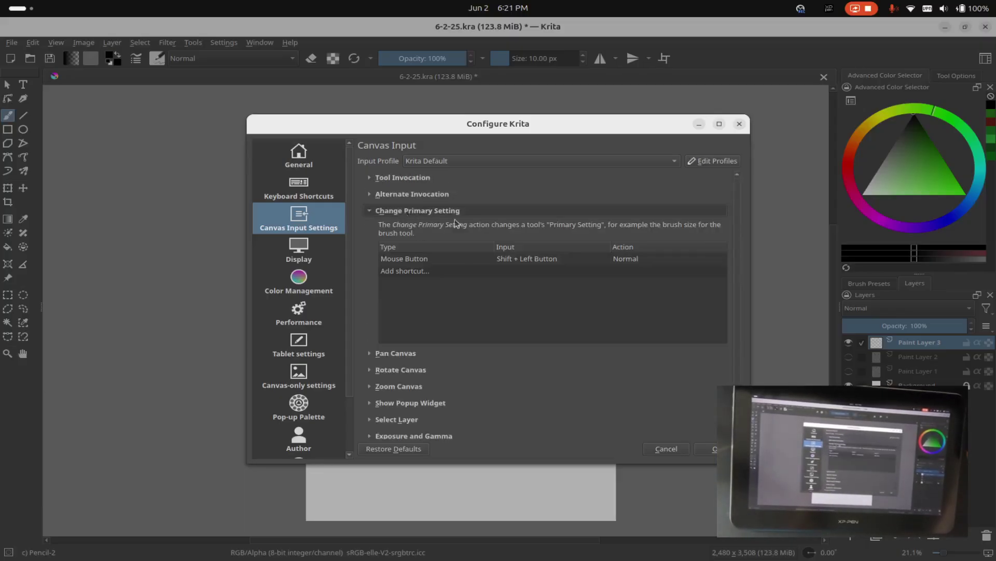
left_click(408, 211)
left_click(406, 177)
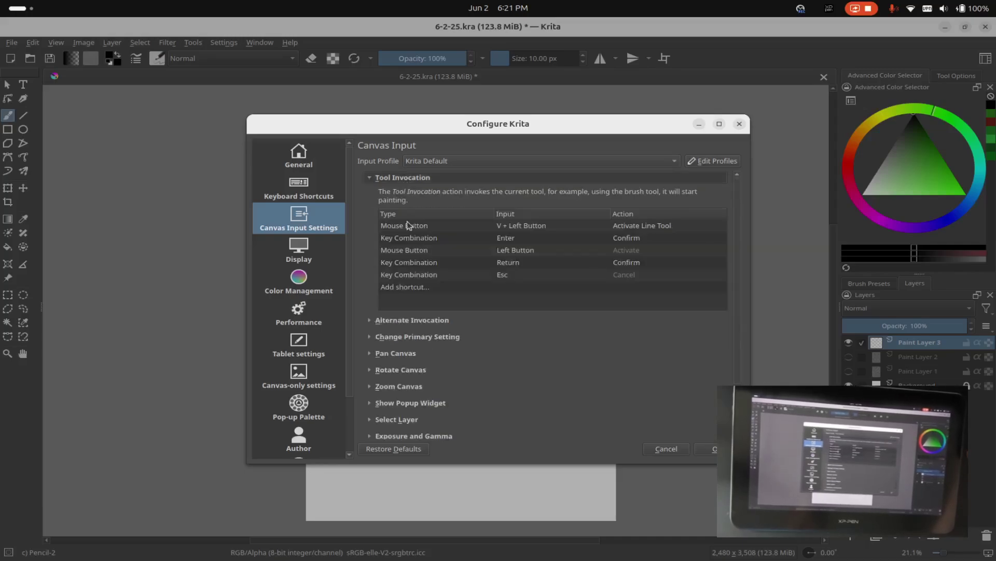
left_click(410, 178)
left_click(403, 195)
left_click(402, 194)
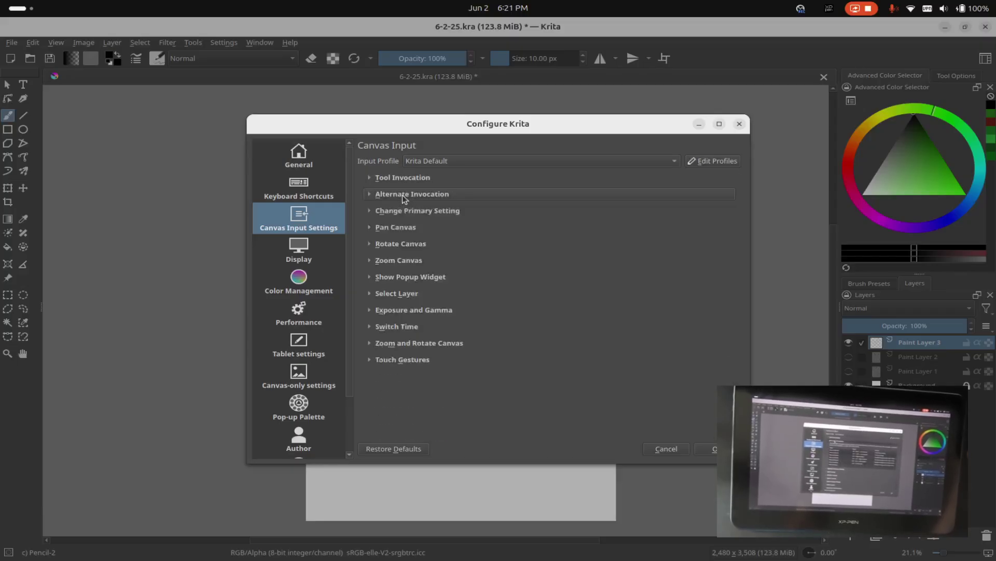
left_click(405, 212)
left_click(405, 212)
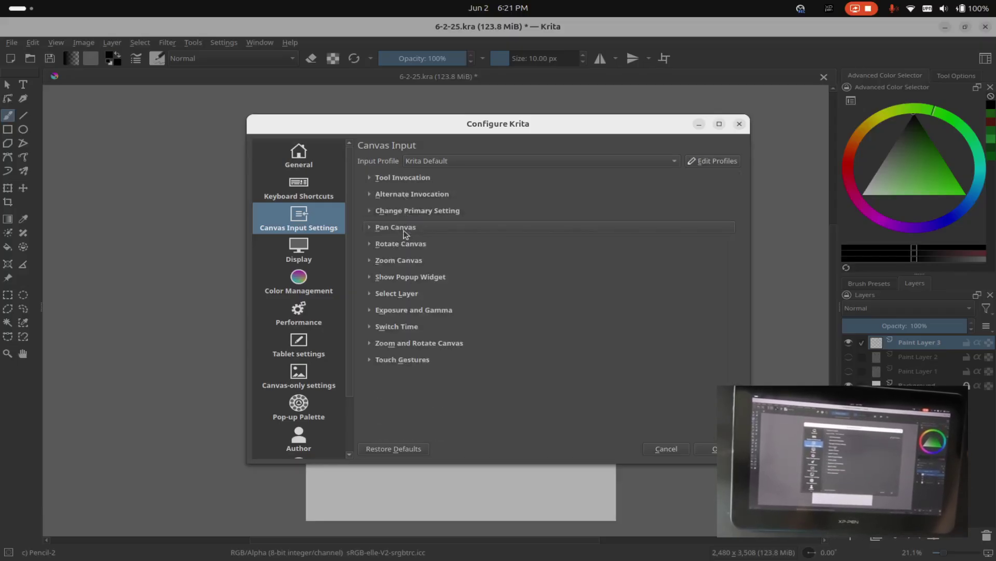
left_click(405, 228)
left_click(406, 230)
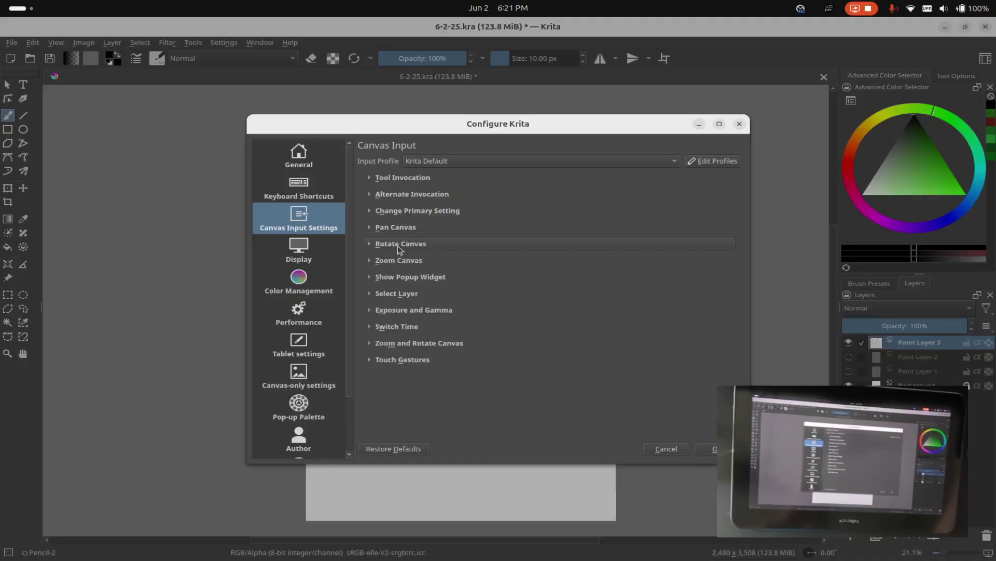
left_click(399, 261)
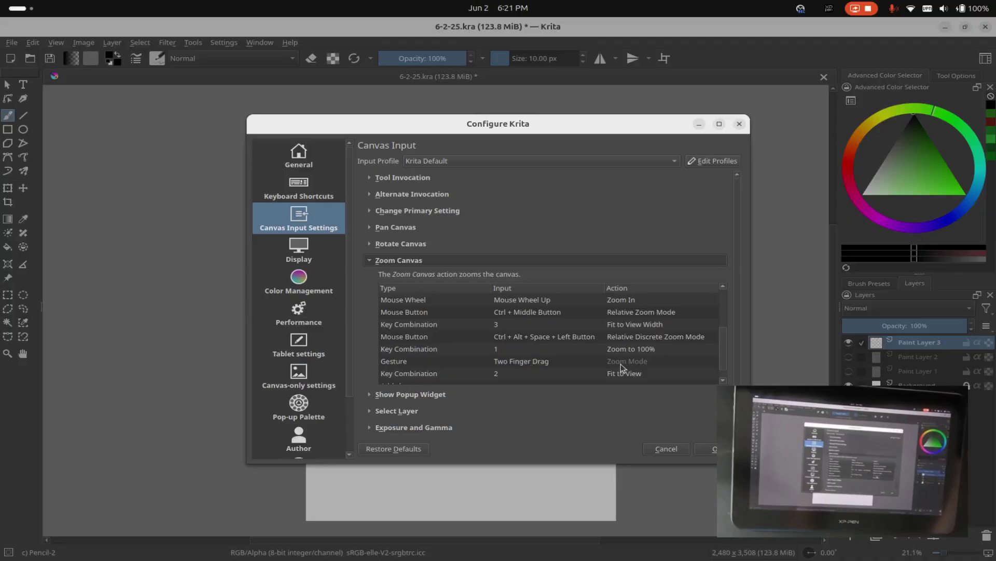
left_click(397, 262)
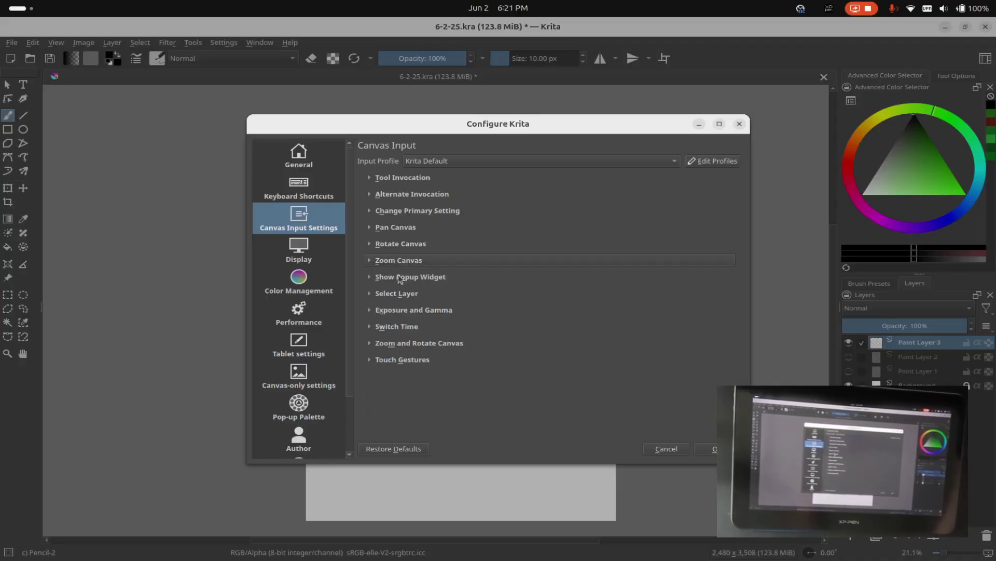
left_click(402, 343)
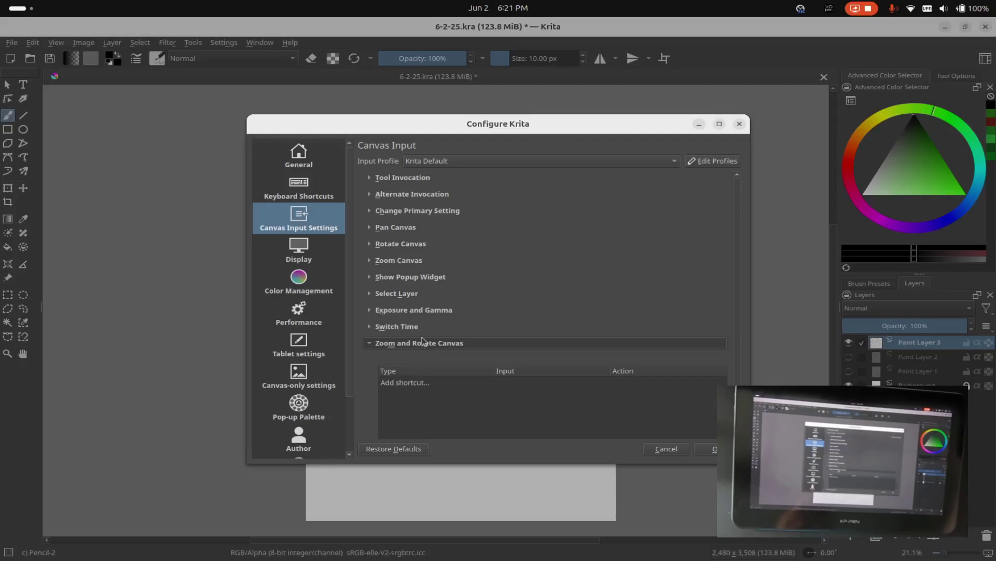
Collapse Zoom Canvas and expand Rotate Canvas to reveal its Three Finger Drag binding
left_click(416, 345)
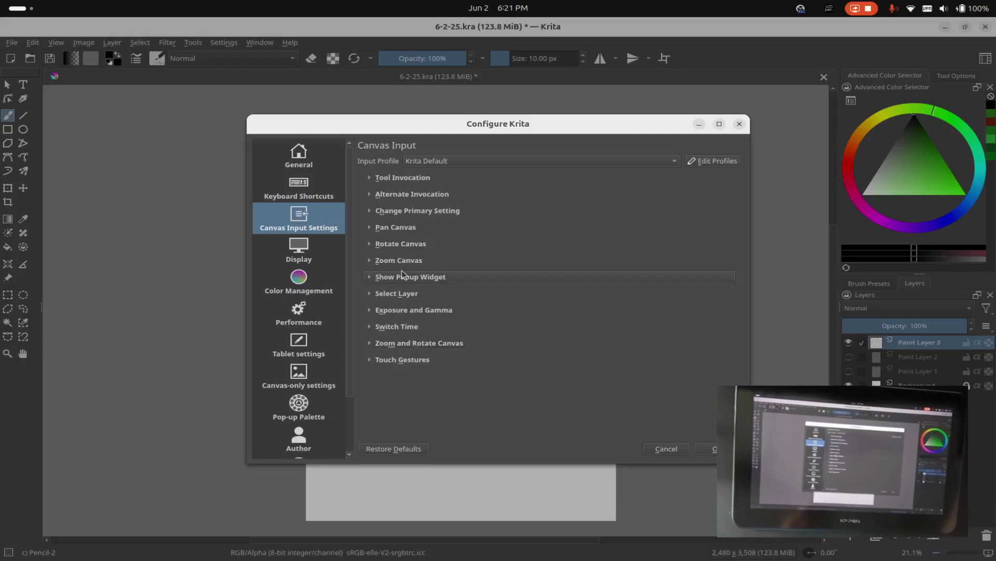
left_click(397, 263)
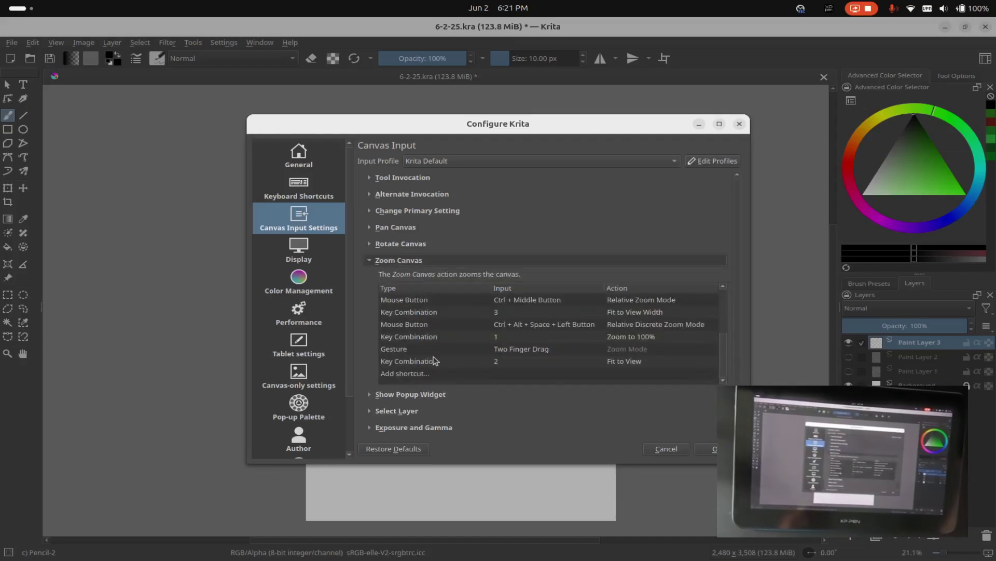
left_click(397, 260)
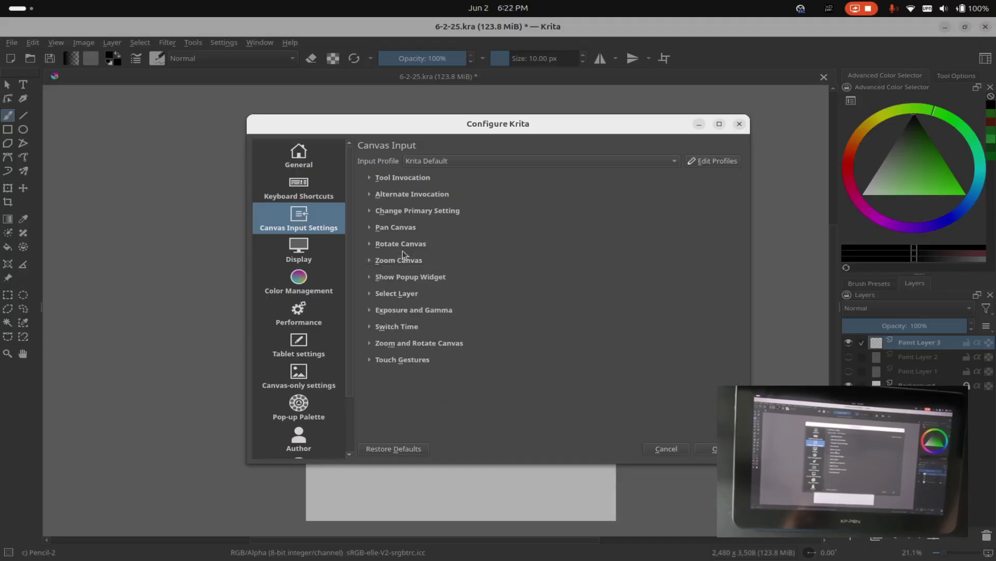
left_click(404, 244)
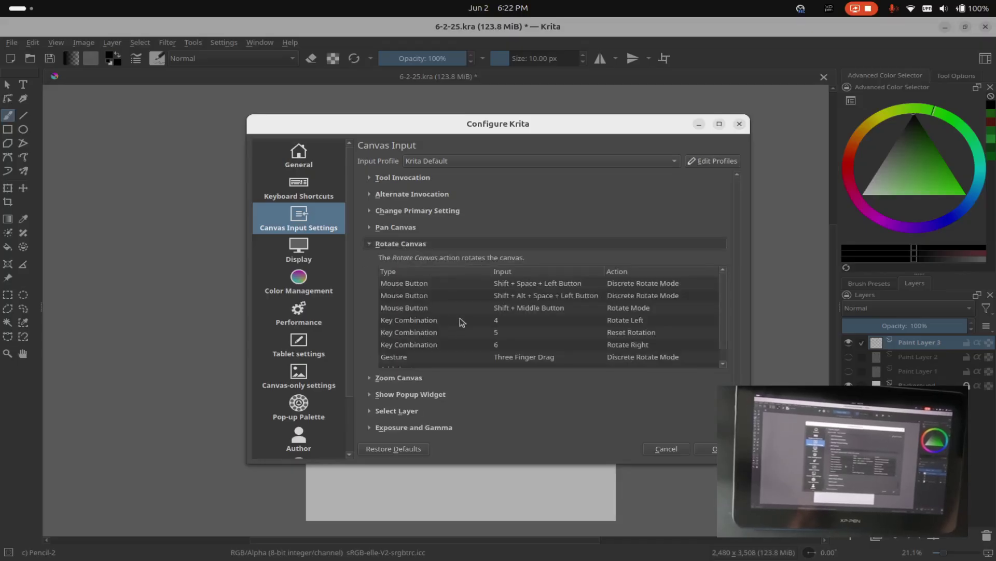
scroll(457, 319, "down", 1)
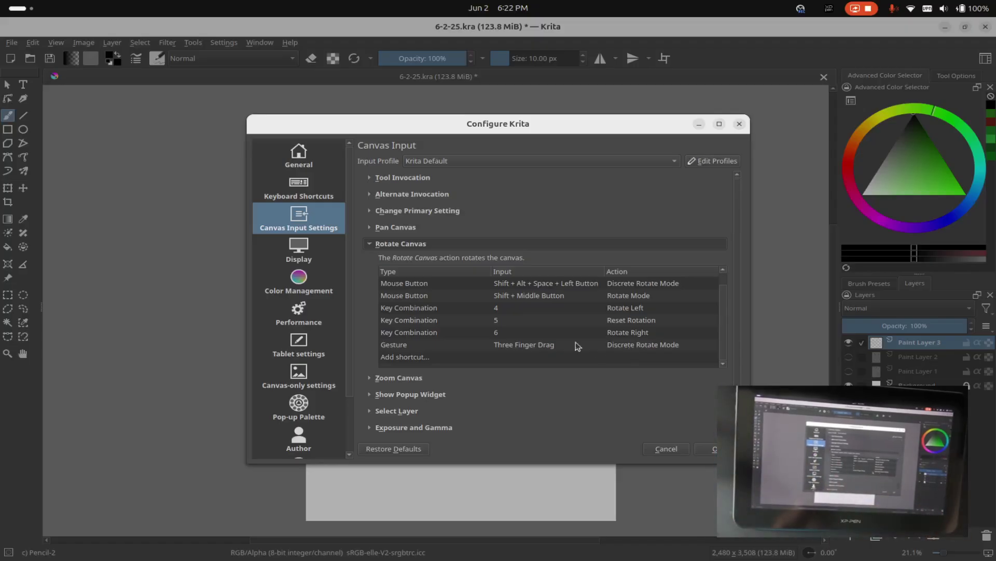
Confirm the preferences with OK and test rotating the canvas about 30° by touch
left_click(713, 449)
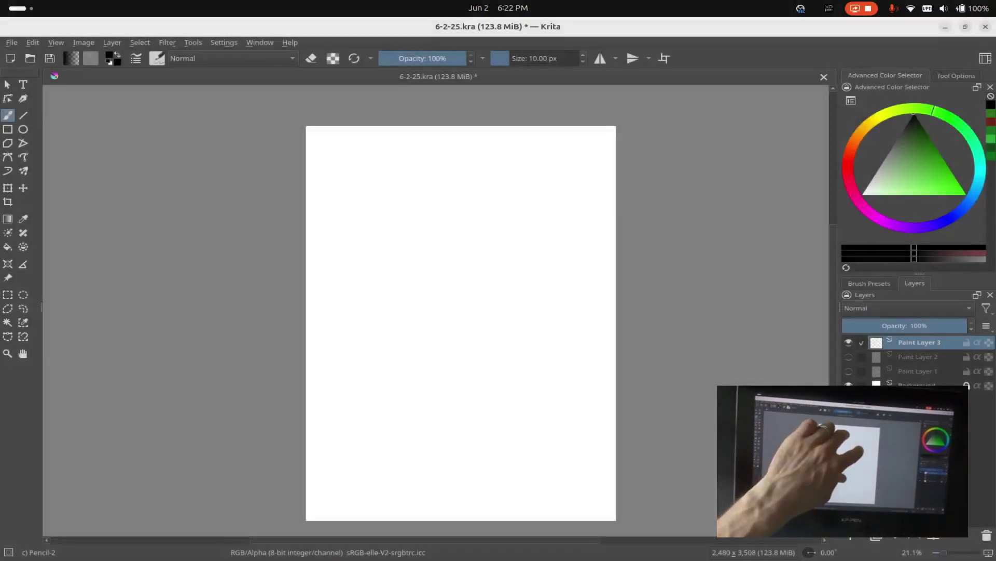
mouse_move(461, 321)
left_mouse_down()
mouse_move(472, 307)
mouse_move(461, 321)
mouse_move(456, 307)
mouse_move(647, 278)
mouse_move(327, 311)
mouse_move(509, 310)
mouse_move(470, 308)
left_mouse_up()
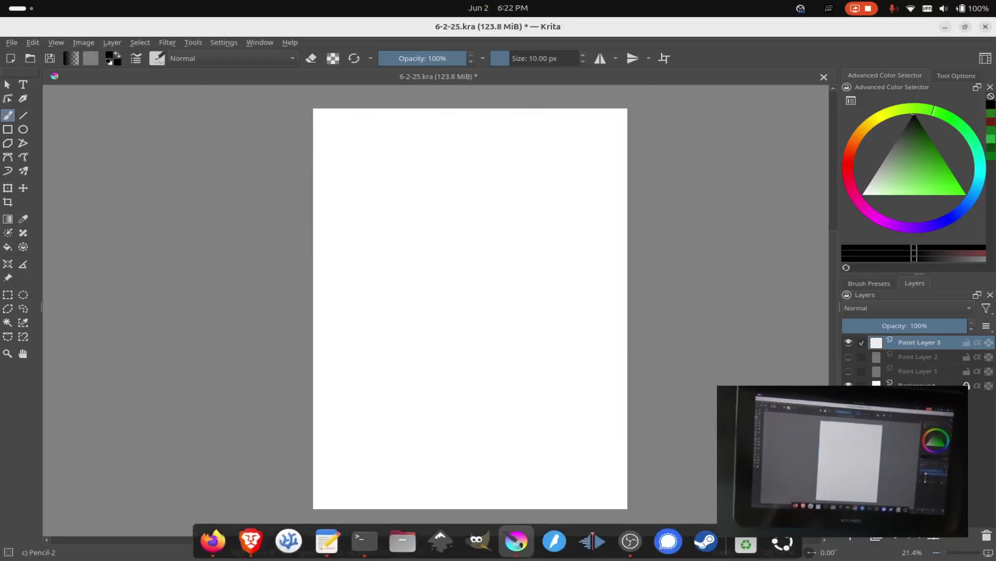
Scroll Firefox's Ubuntu gestures help page down to the Switch Workspace heading and highlight it
left_click(211, 540)
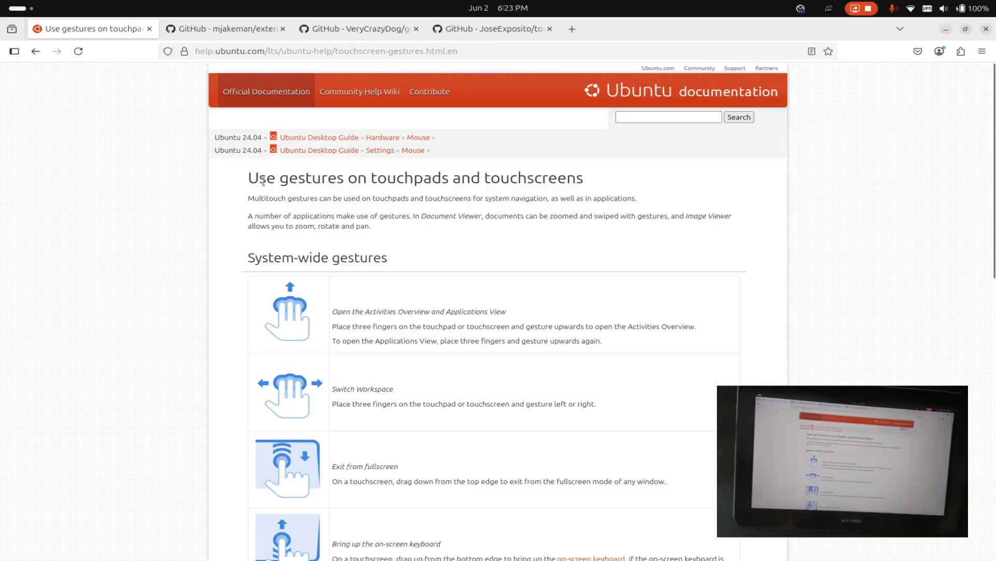
scroll(402, 192, "down", 3)
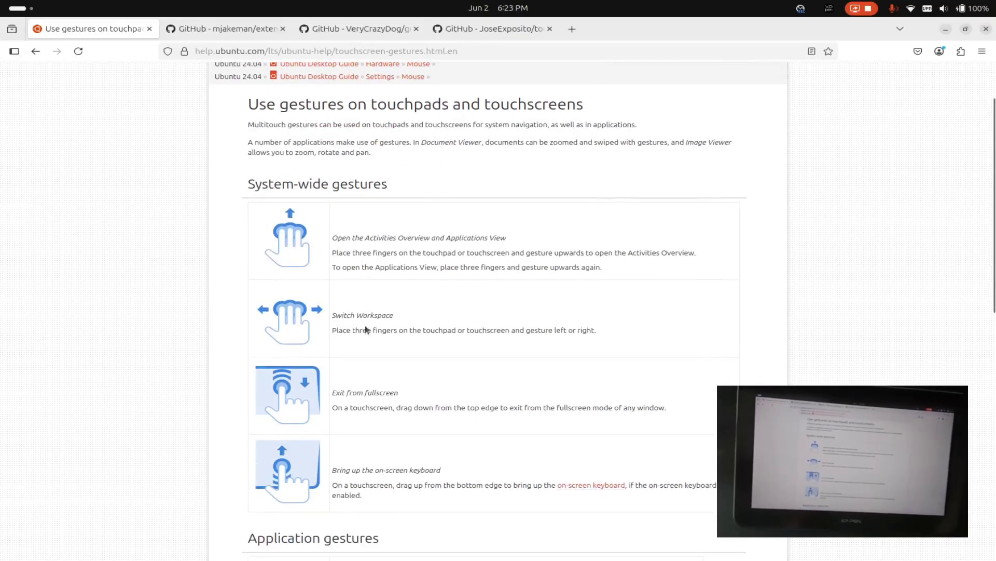
left_click_drag(335, 315, 392, 312)
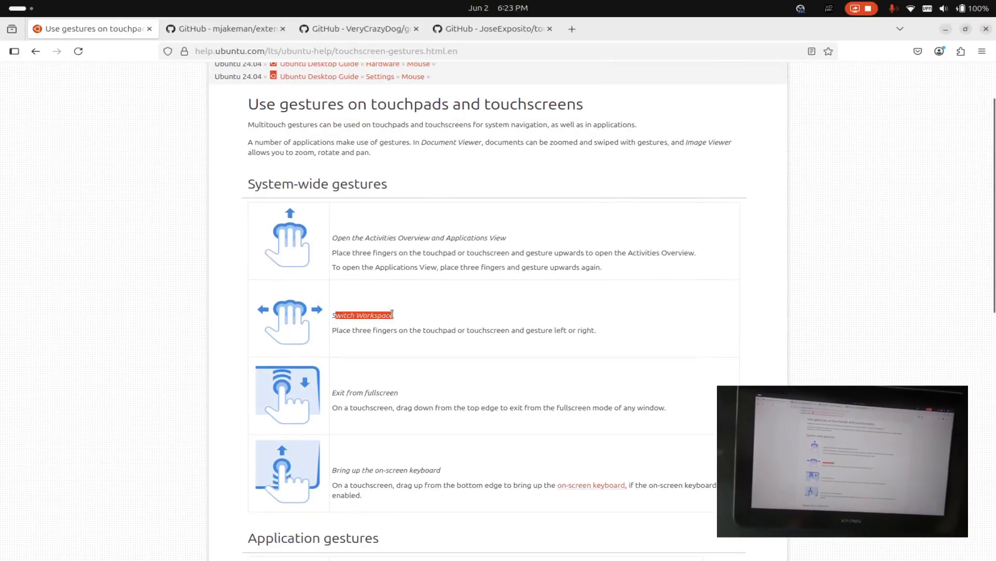
left_click(318, 309)
Return to the blank Krita canvas, rotate it by touch, then set it back to 0°
mouse_move(438, 558)
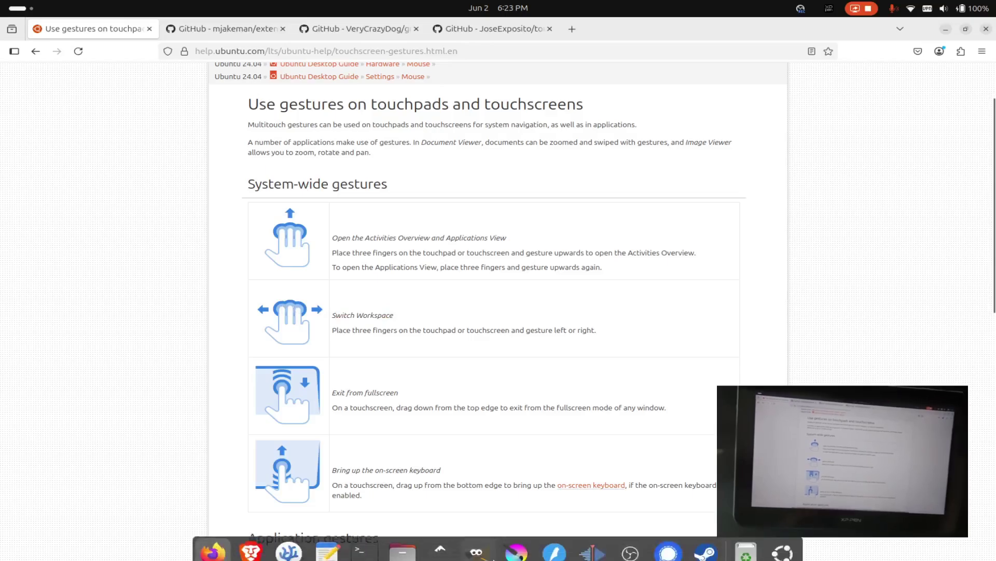
left_click(516, 543)
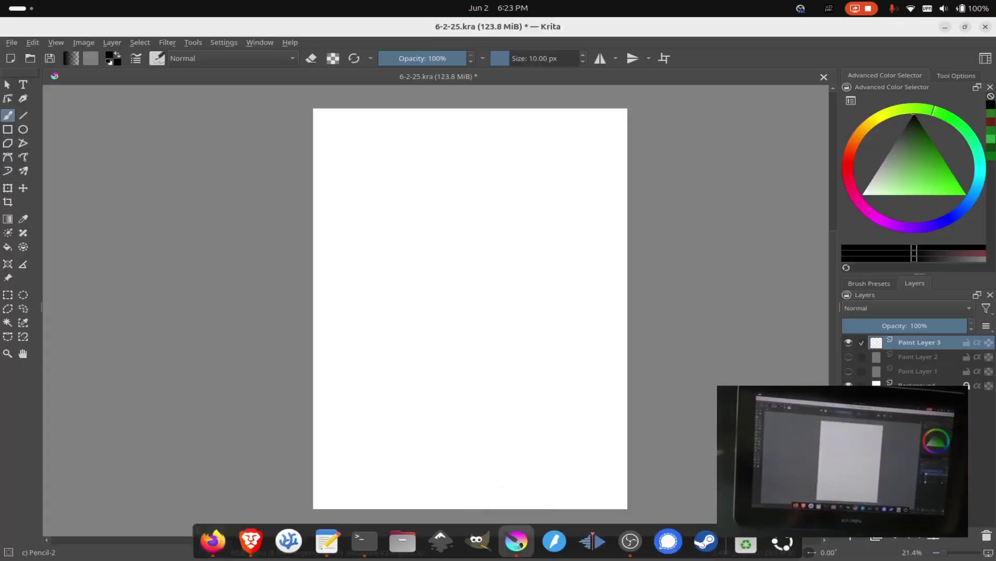
left_click_drag(519, 285, 477, 311)
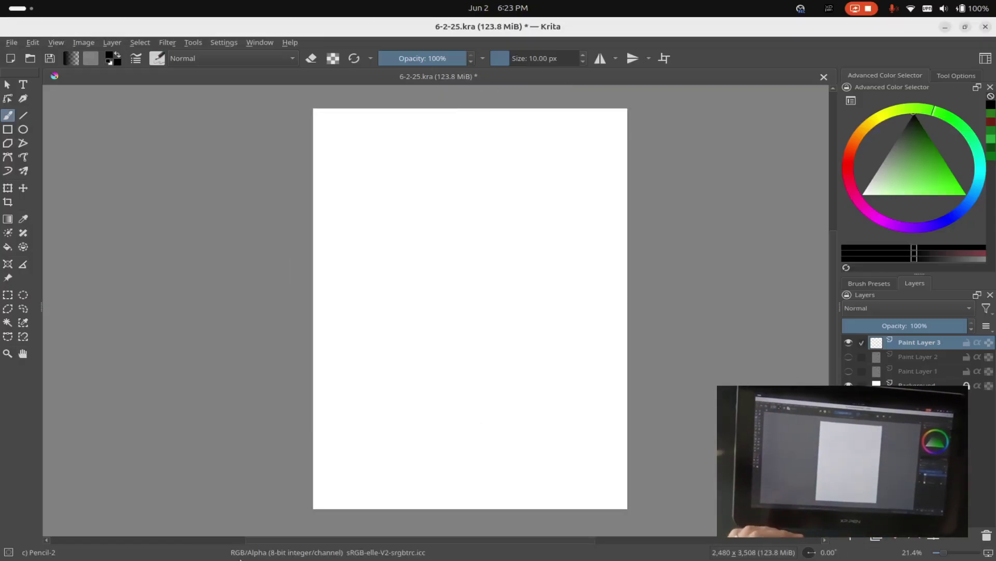
Bring Firefox forward on the mjakeman/extension-manager GitHub repository tab
mouse_move(217, 555)
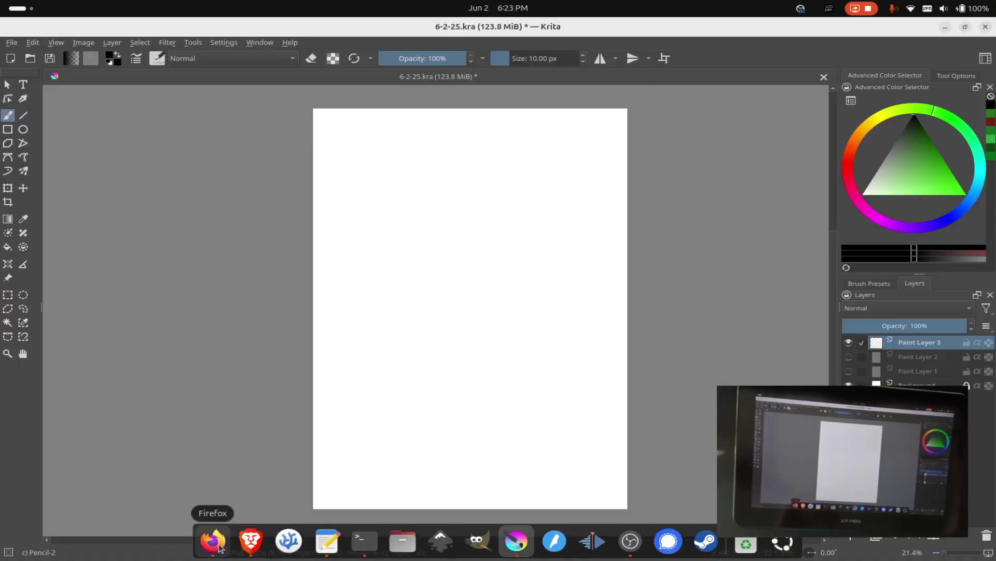
left_click(220, 548)
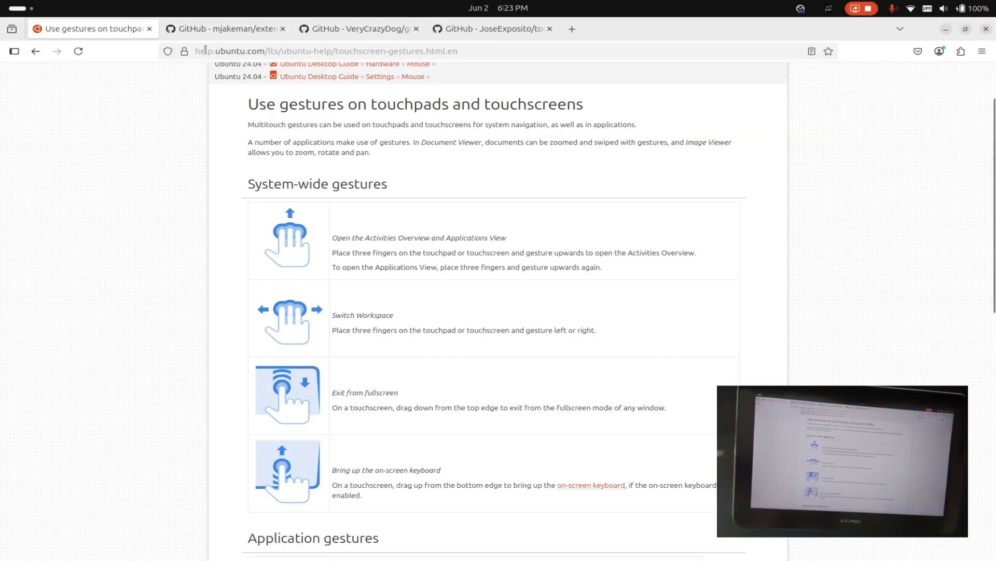
left_click(229, 34)
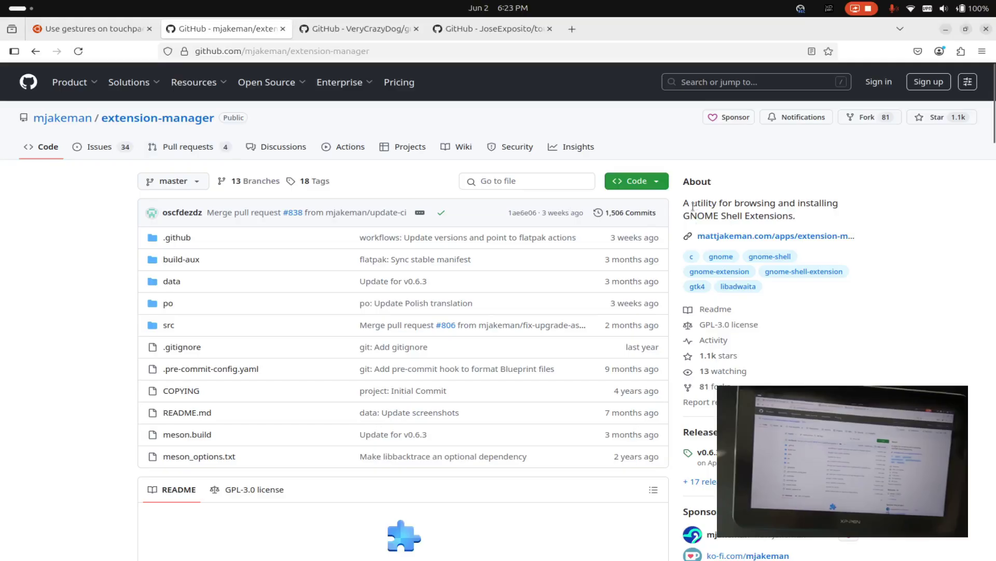
Highlight 'GNOME' in the repository description and scroll through the README features
left_click_drag(683, 217, 718, 212)
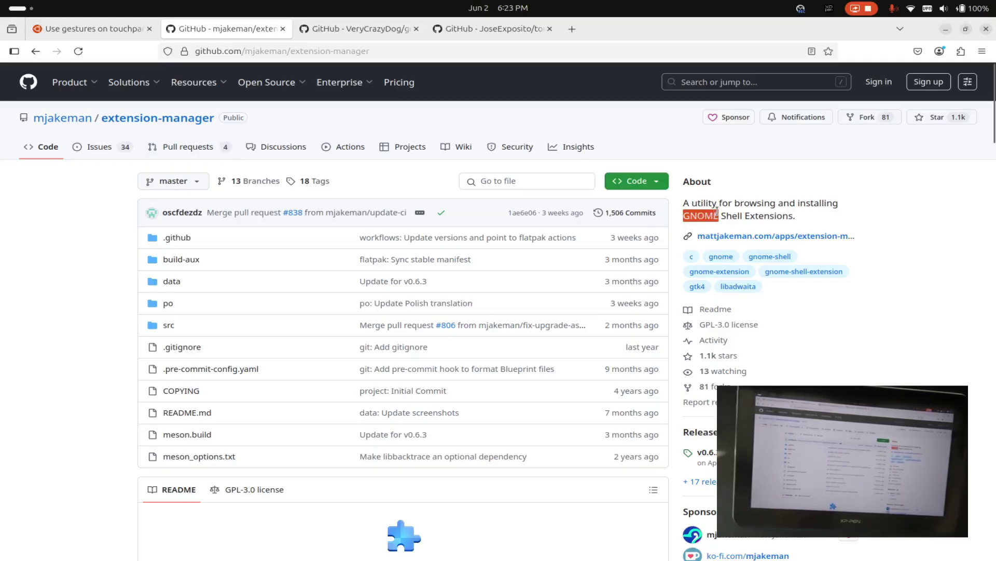
scroll(587, 234, "down", 10)
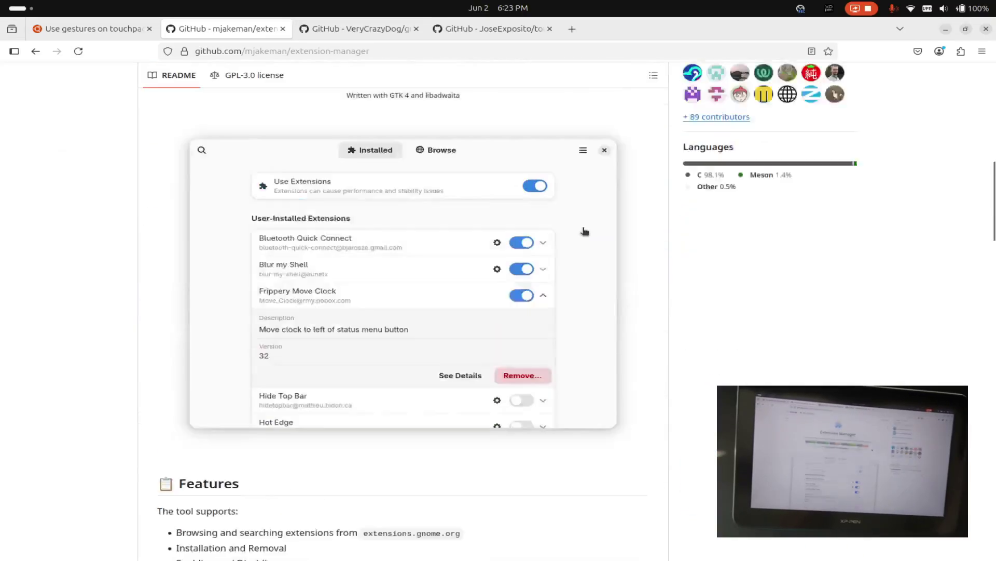
scroll(582, 228, "up", 5)
scroll(580, 227, "down", 12)
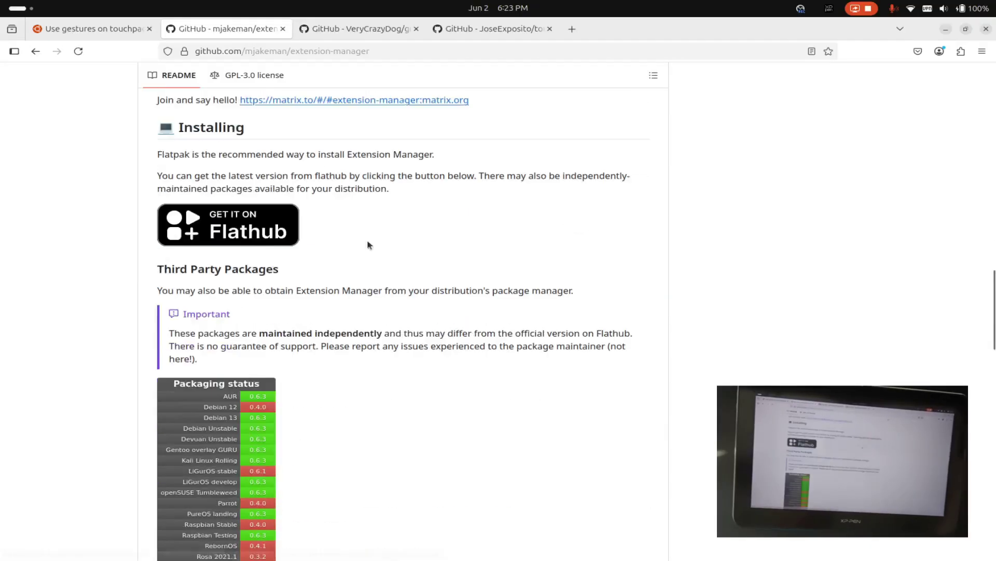
scroll(292, 252, "up", 6)
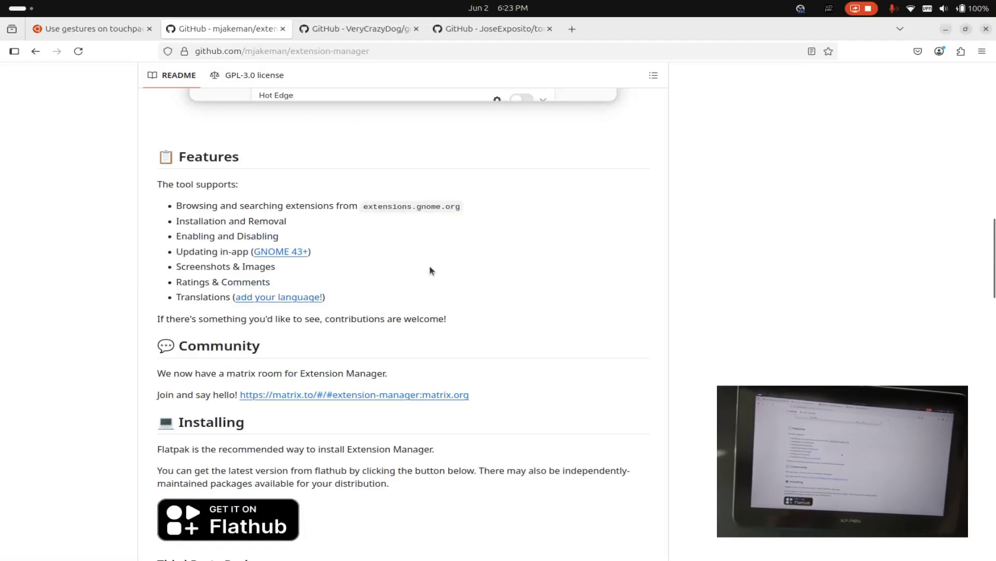
Recall 'sudo apt install gnome-shell-extension-manager' in the terminal, cancel it unrun, and open Activities
key("alt+Tab")
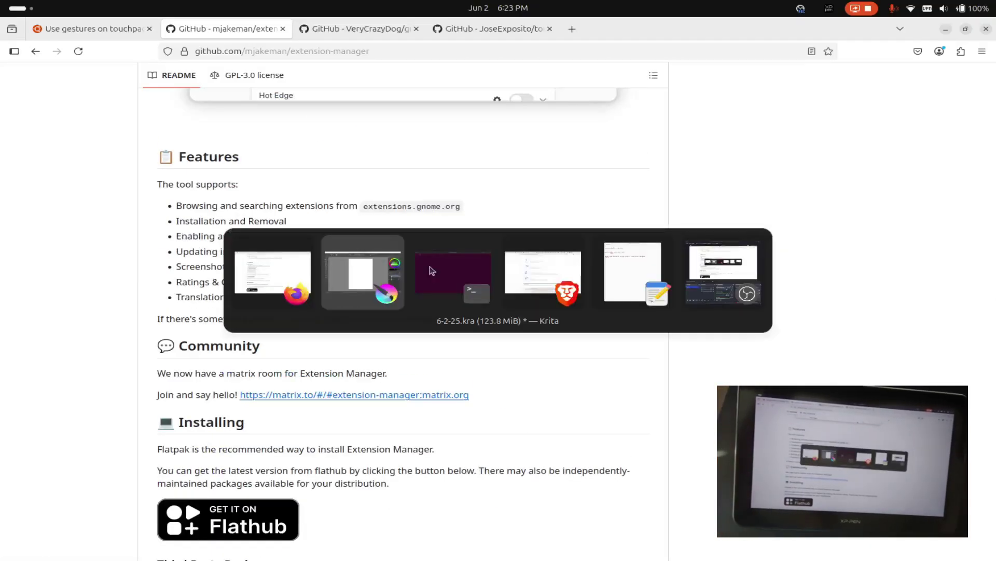
type("sud")
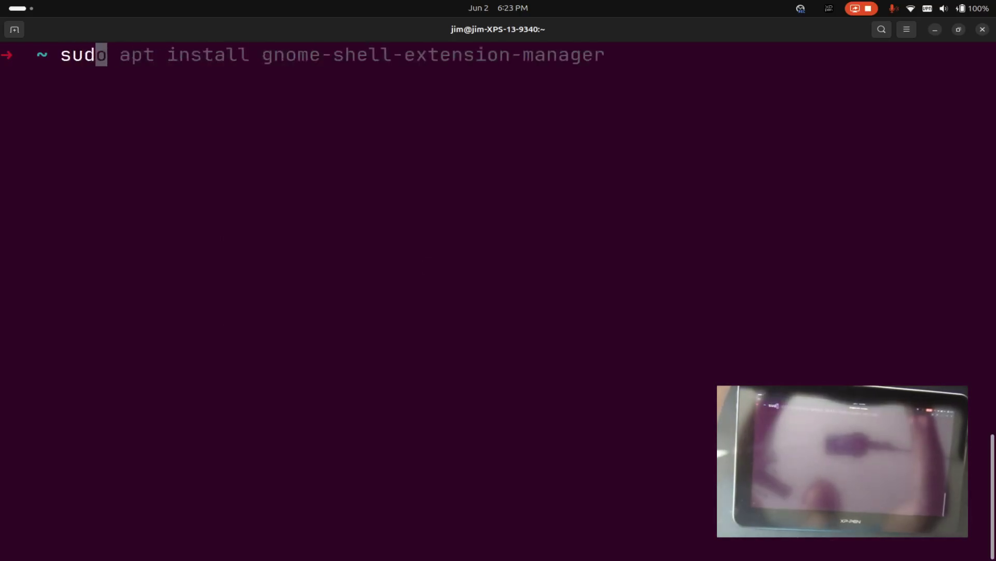
key("Right")
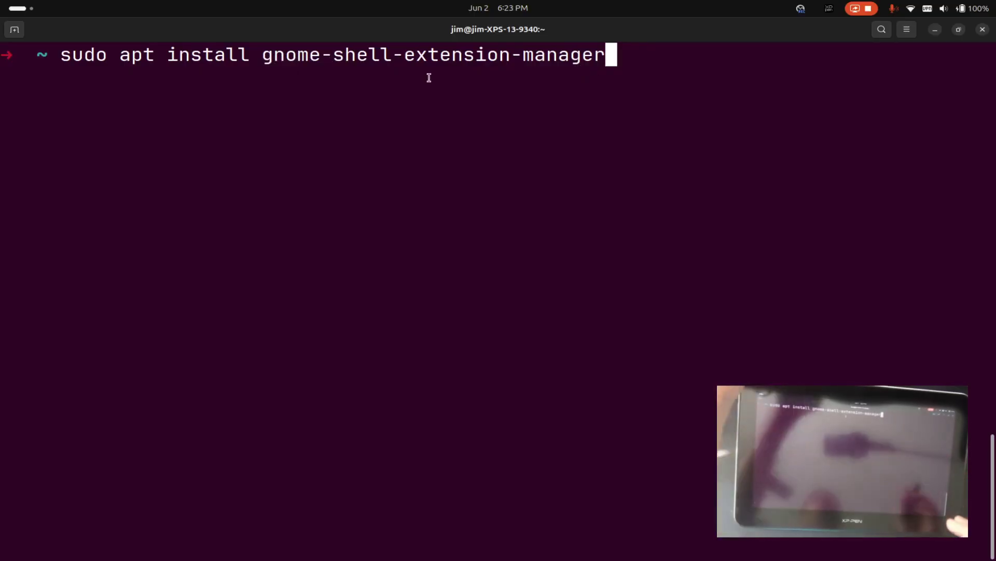
key("ctrl+c")
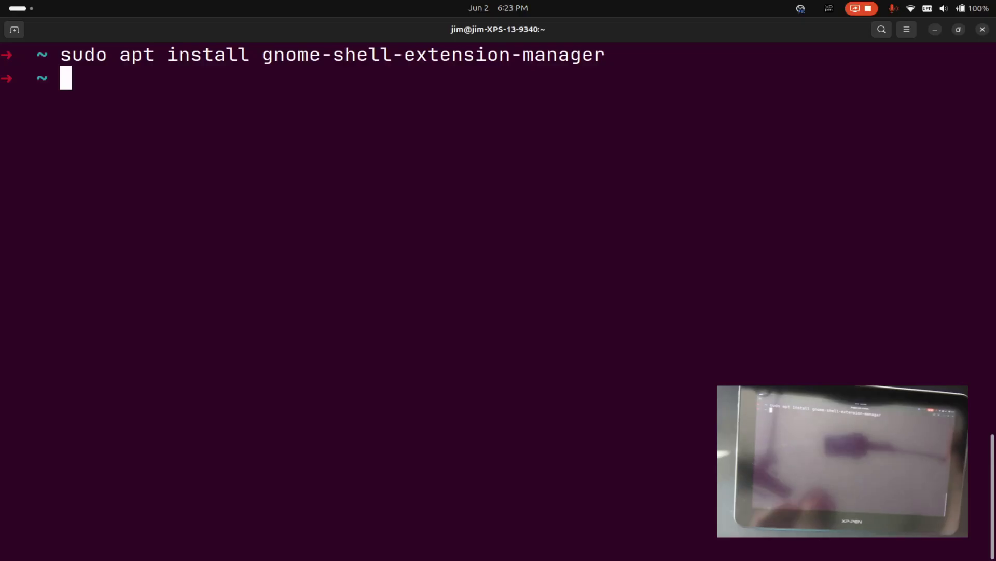
key("super")
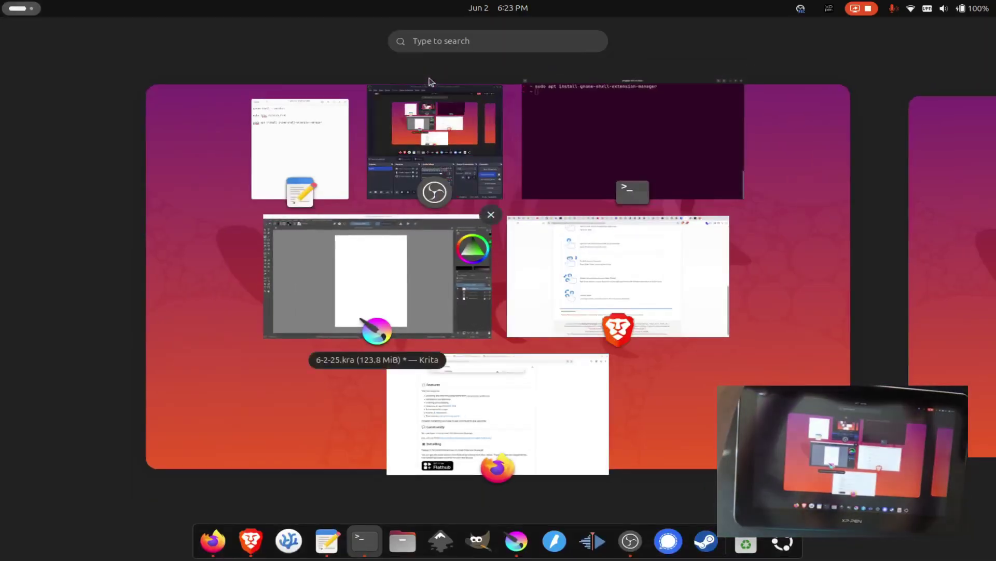
Launch Extension Manager, search online for 'disable', and scroll the Disable Gestures 2021 details
type("ext")
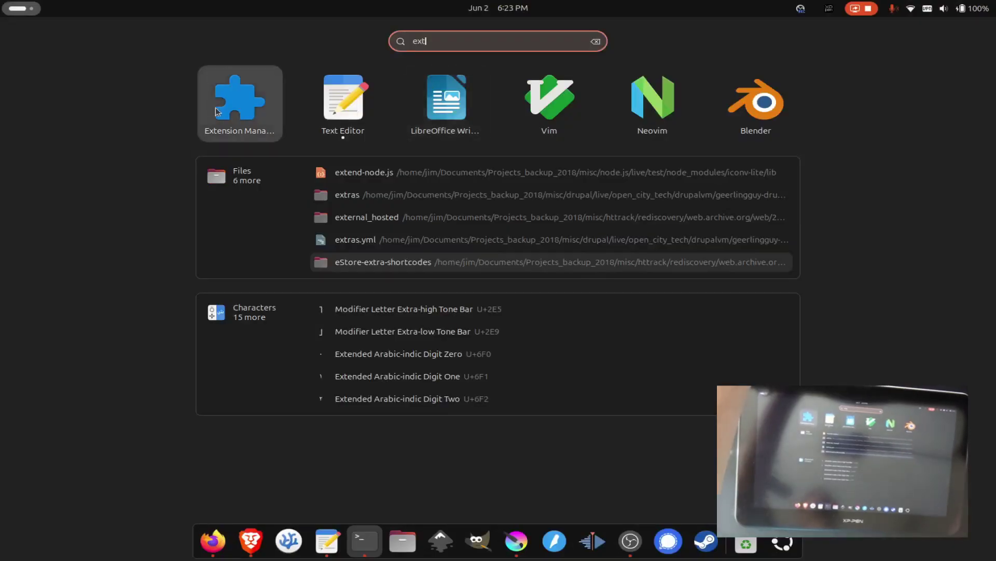
left_click(234, 124)
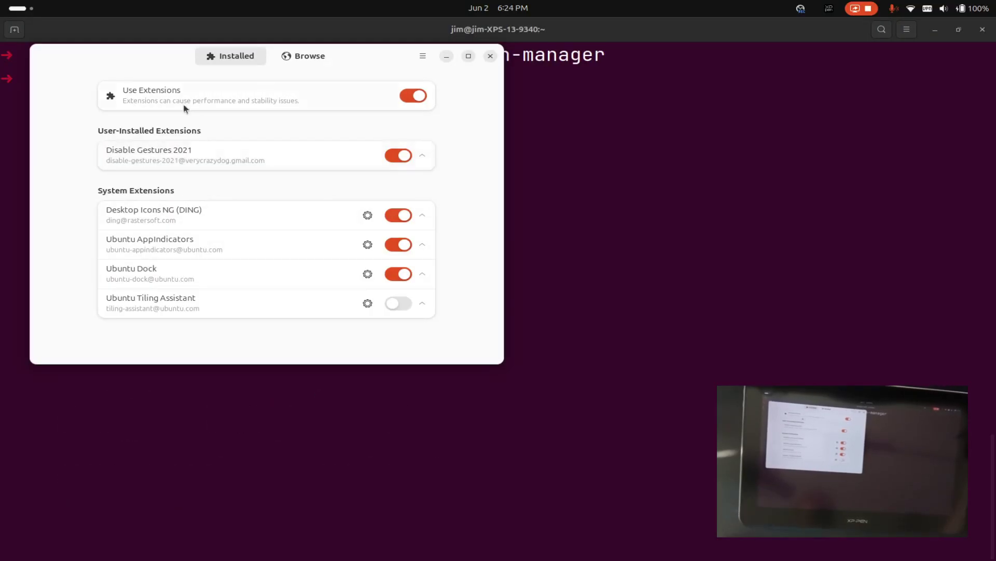
left_click(298, 60)
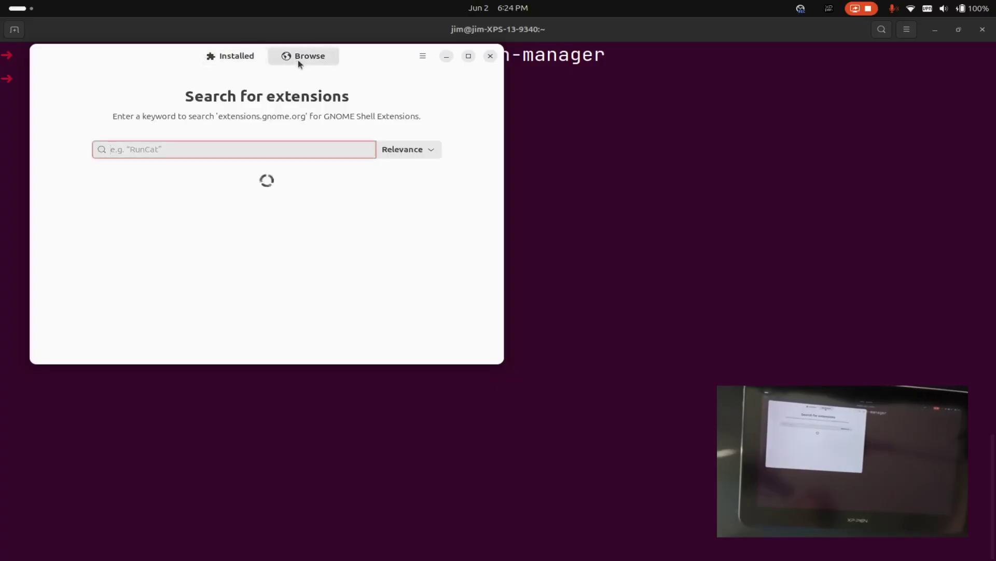
type("disable")
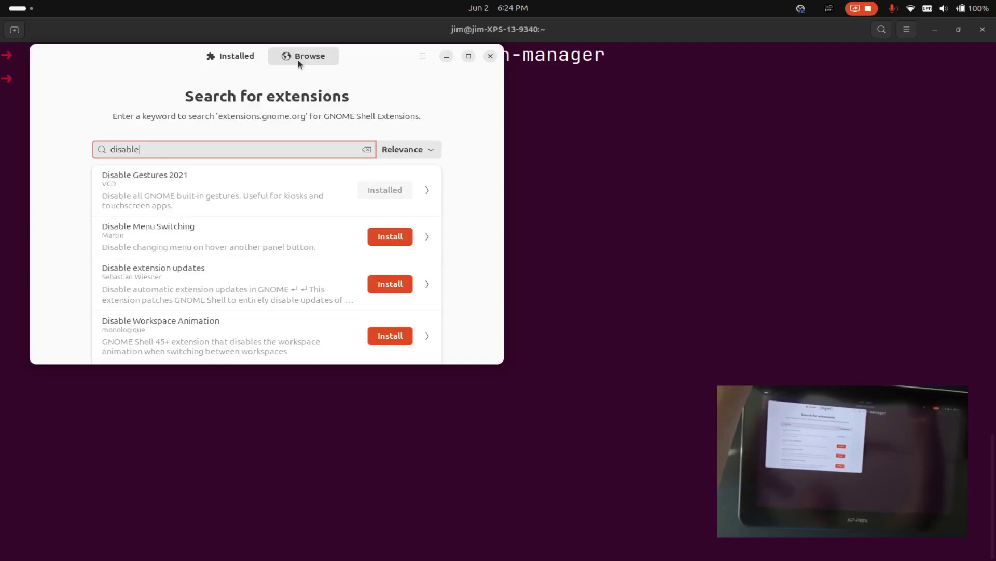
left_click(431, 194)
scroll(211, 185, "down", 2)
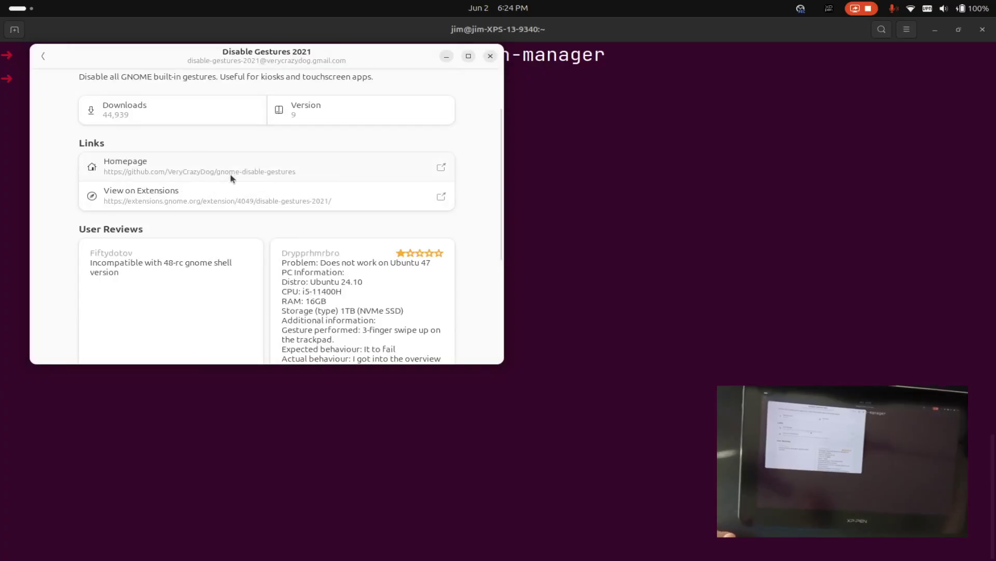
Switch to Firefox's VeryCrazyDog/gnome-disable-gestures tab and scroll through its README and back up
key("alt+Tab")
key("alt+Tab")
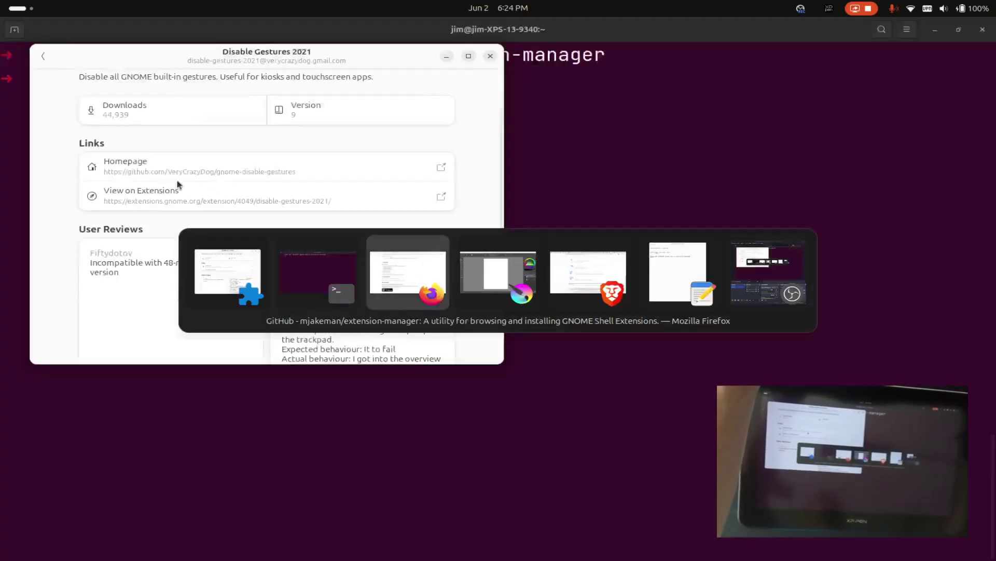
left_click(363, 29)
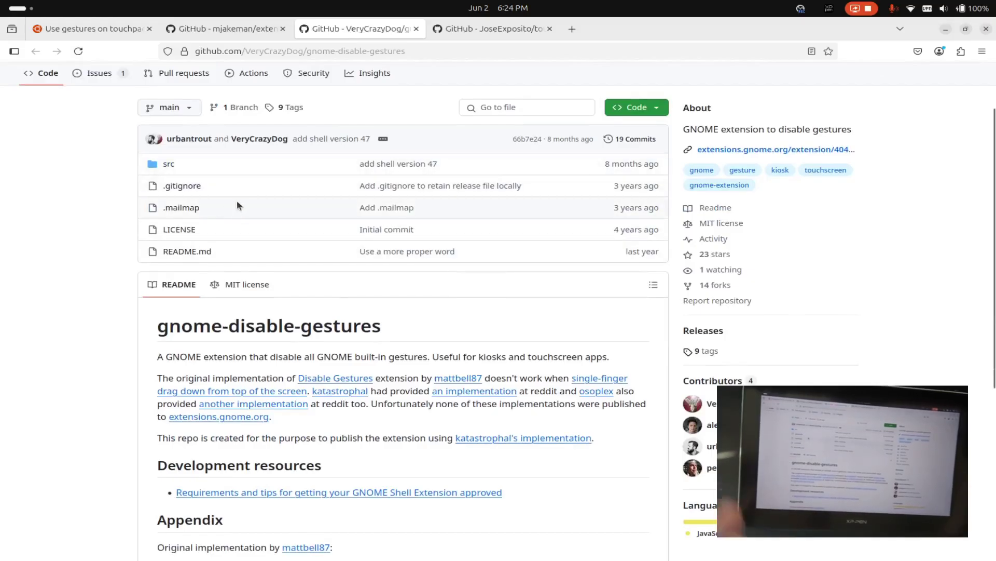
scroll(313, 262, "down", 5)
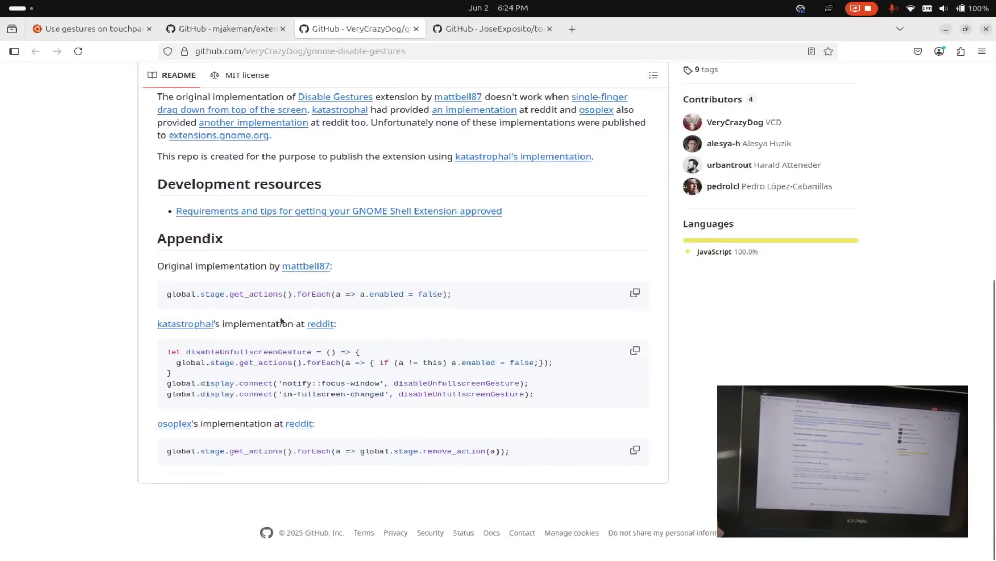
scroll(281, 321, "up", 8)
left_click(128, 82)
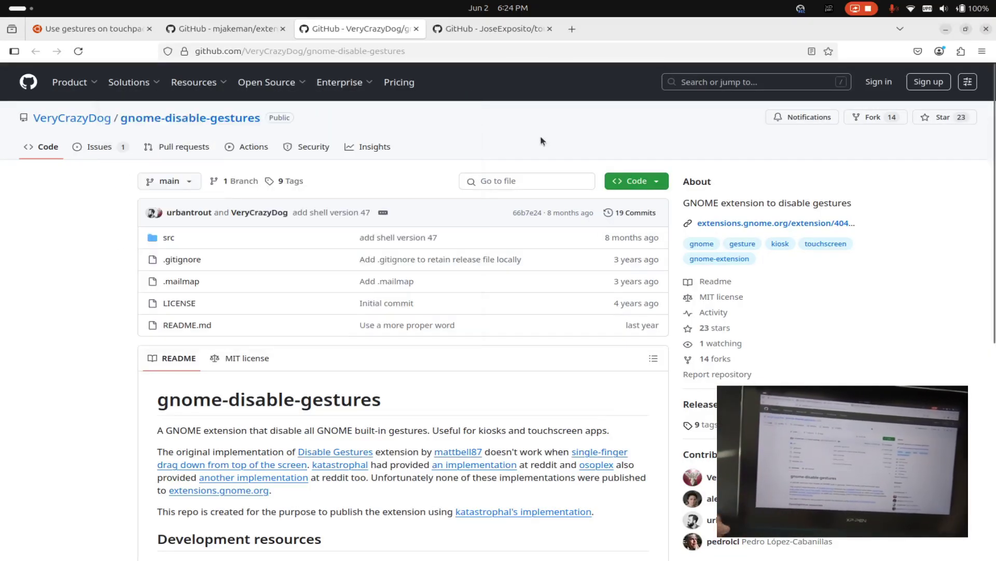
Open the JoseExposito/touchegg tab and scroll to its Ubuntu touchegg/stable PPA install commands
left_click(488, 34)
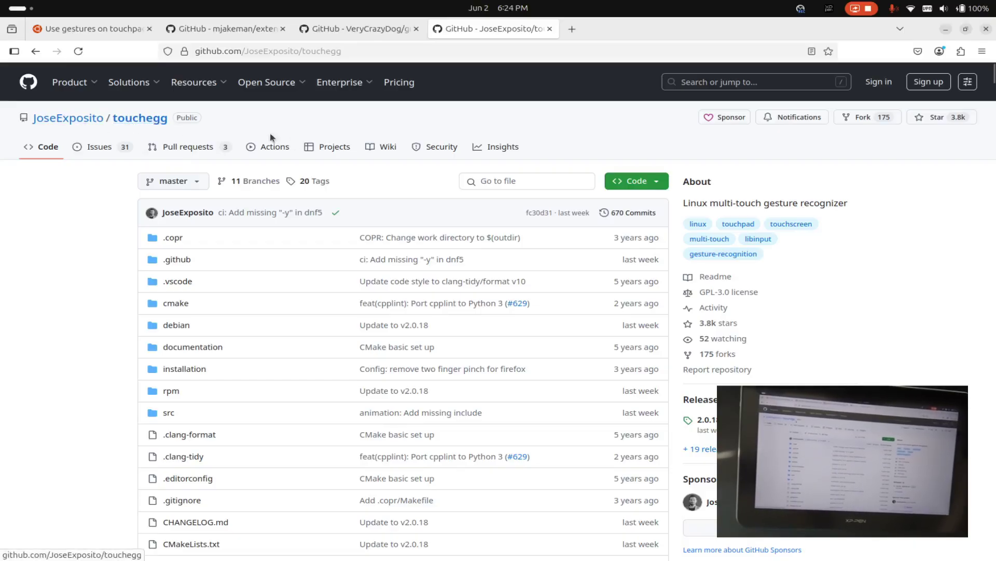
scroll(519, 288, "down", 10)
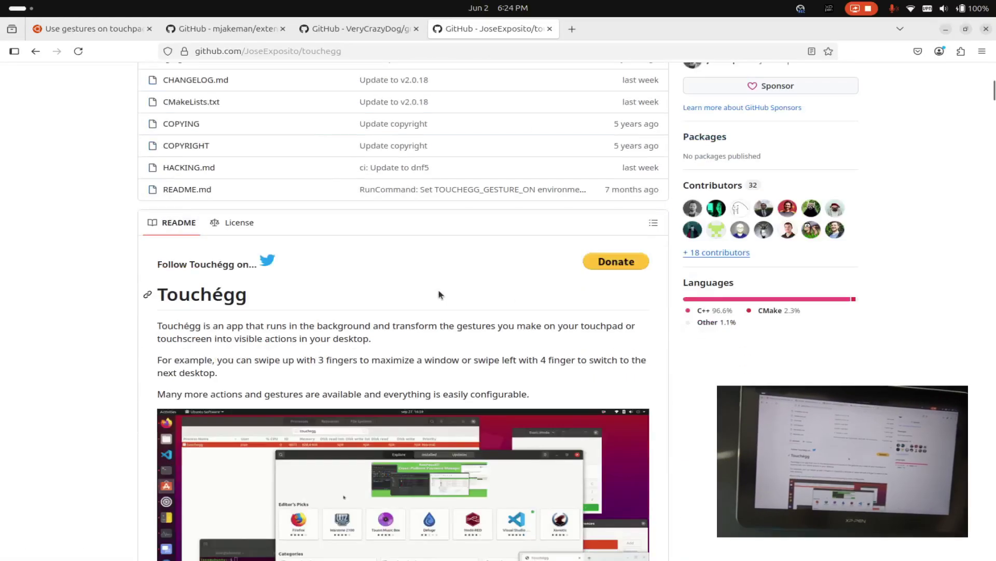
scroll(439, 294, "down", 7)
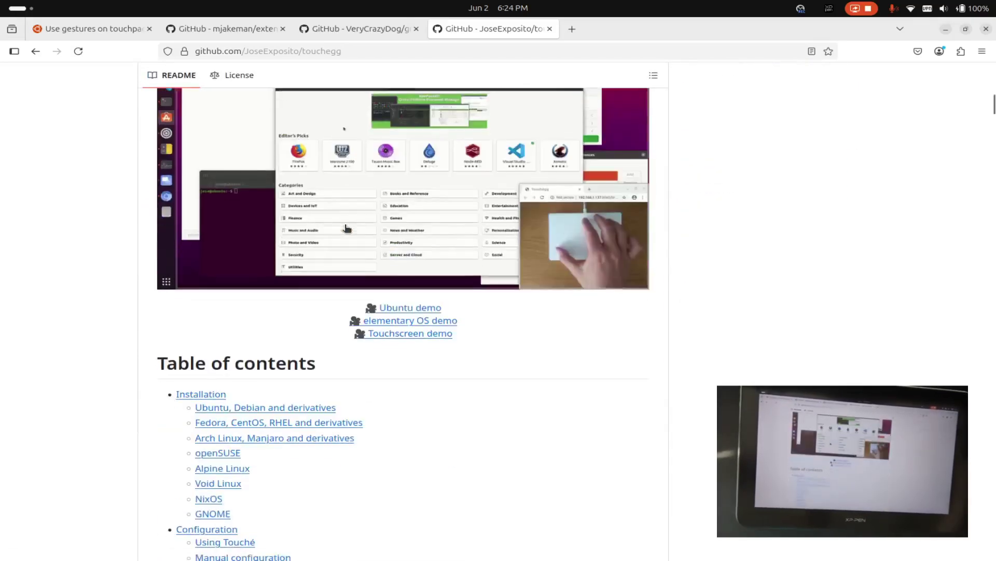
scroll(347, 228, "down", 13)
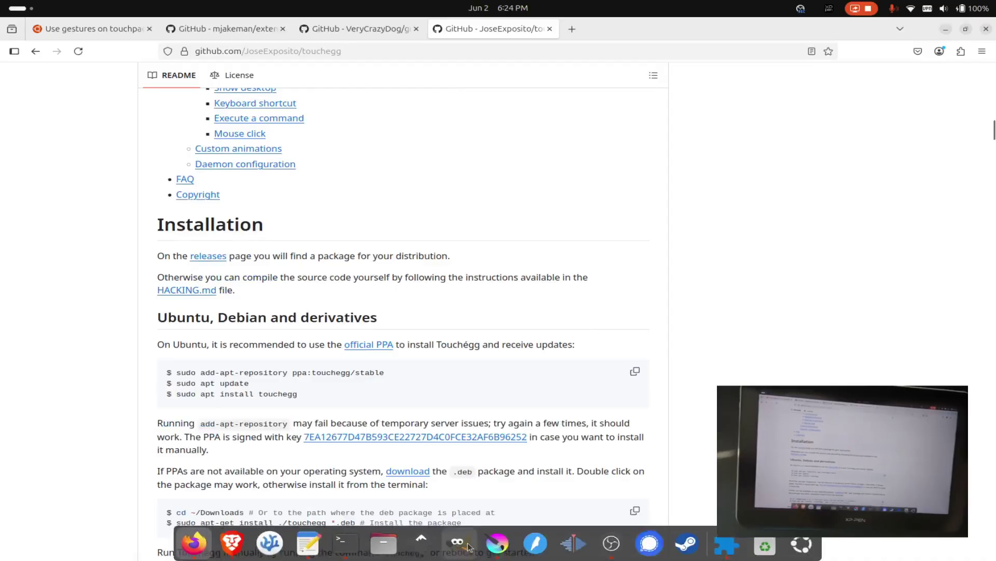
mouse_move(385, 550)
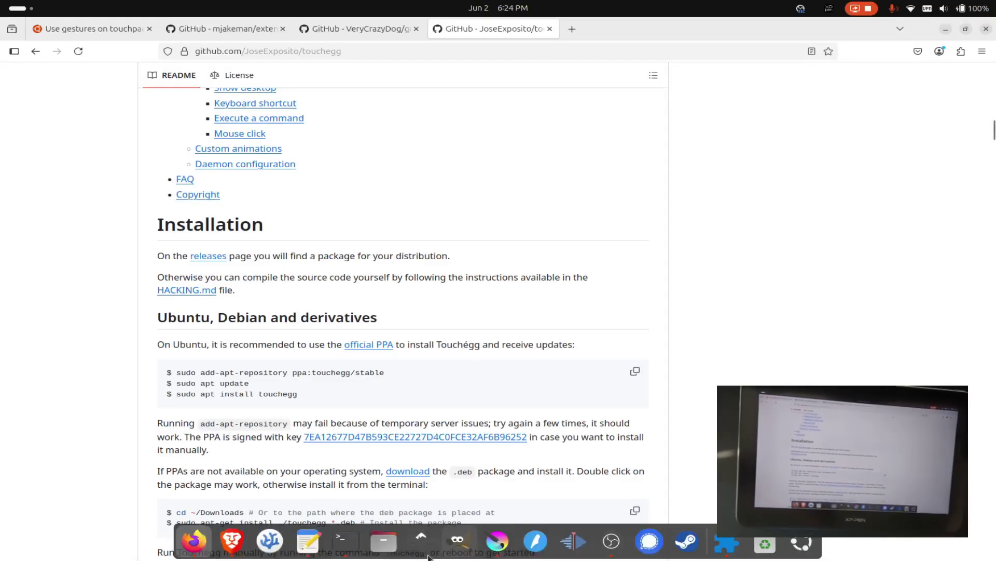
Copy echo $XDG_SESSION_TYPE from the notes, run it in the terminal, and select the wayland output
left_click(308, 540)
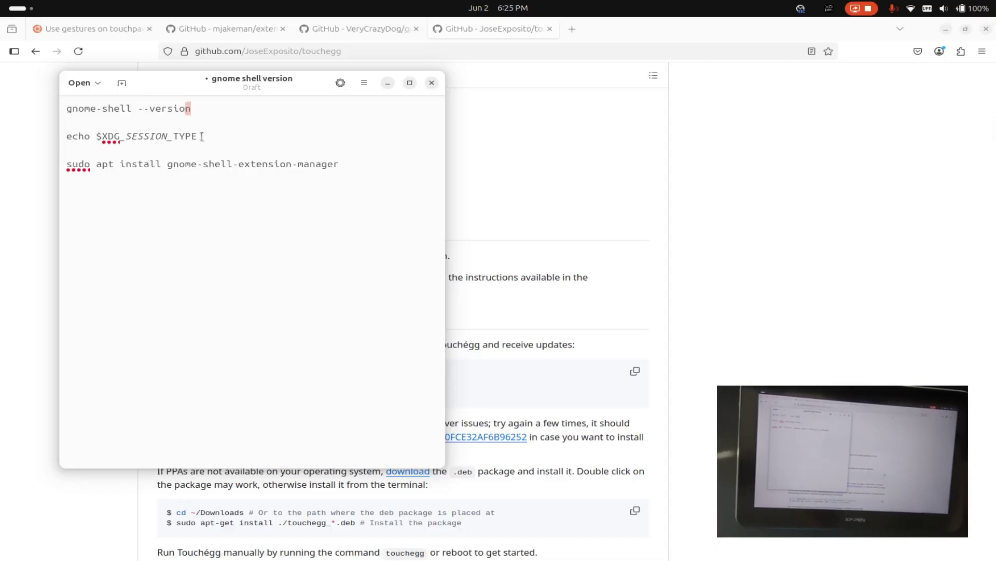
left_click_drag(202, 136, 76, 133)
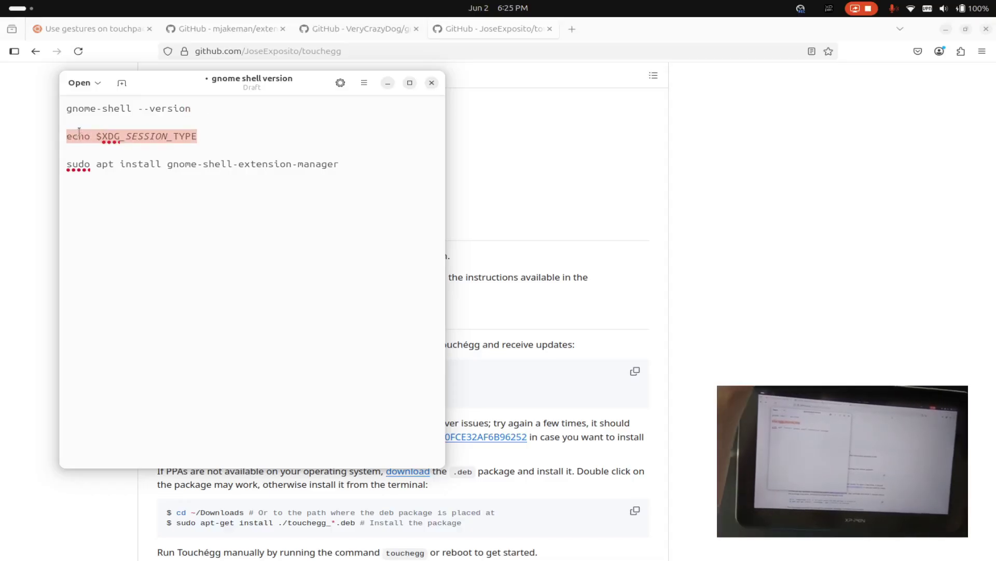
key("alt+Tab")
key("alt+Tab")
key("alt+Tab")
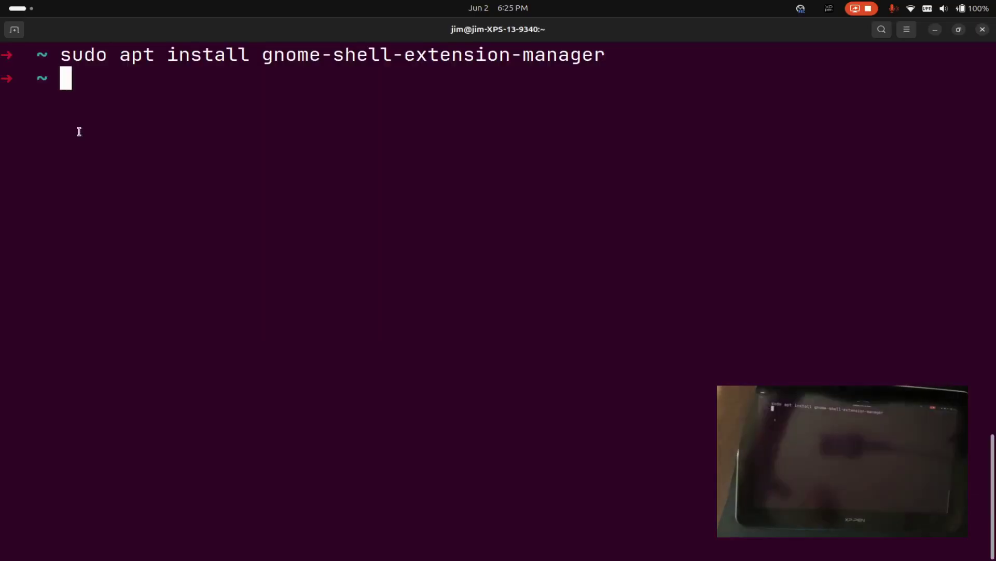
key("ctrl+shift+v")
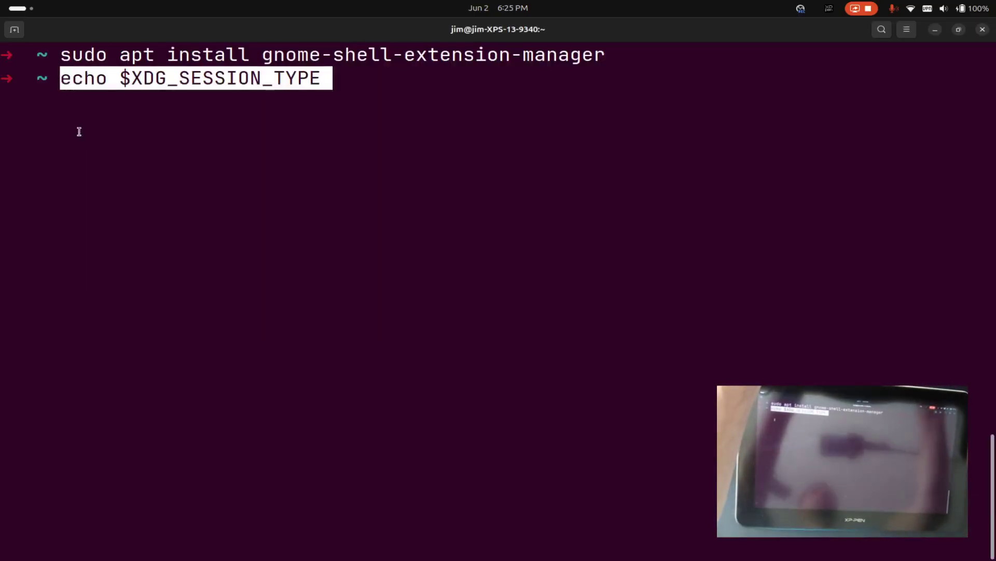
key("Return")
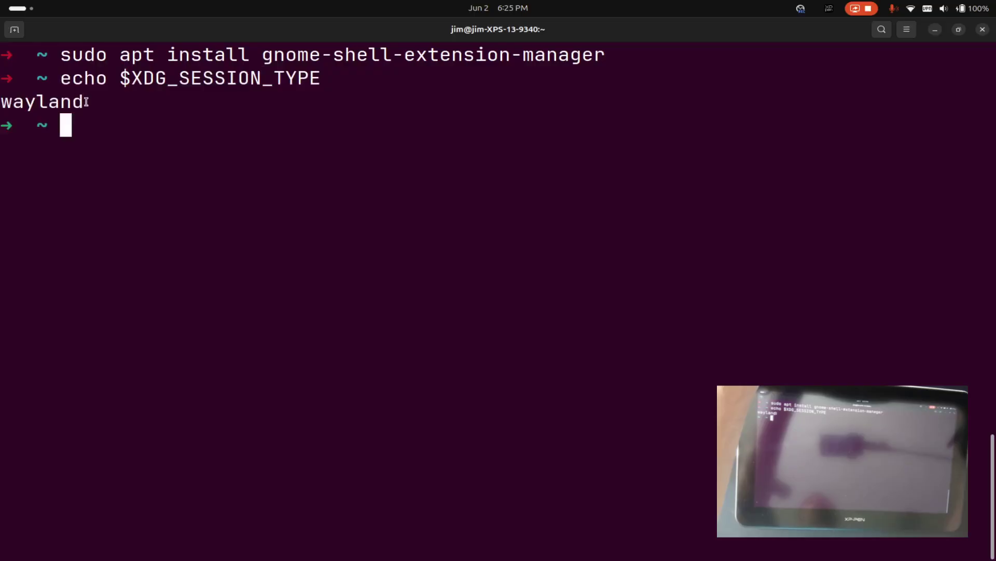
left_click_drag(86, 102, 12, 102)
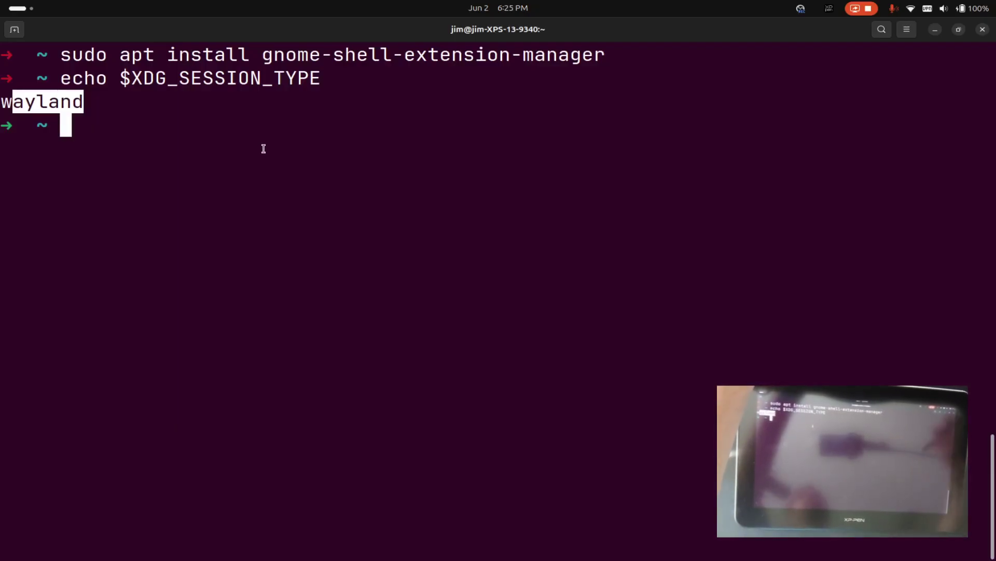
Copy gnome-shell --version from the notes and run it in the terminal
key("alt+Tab")
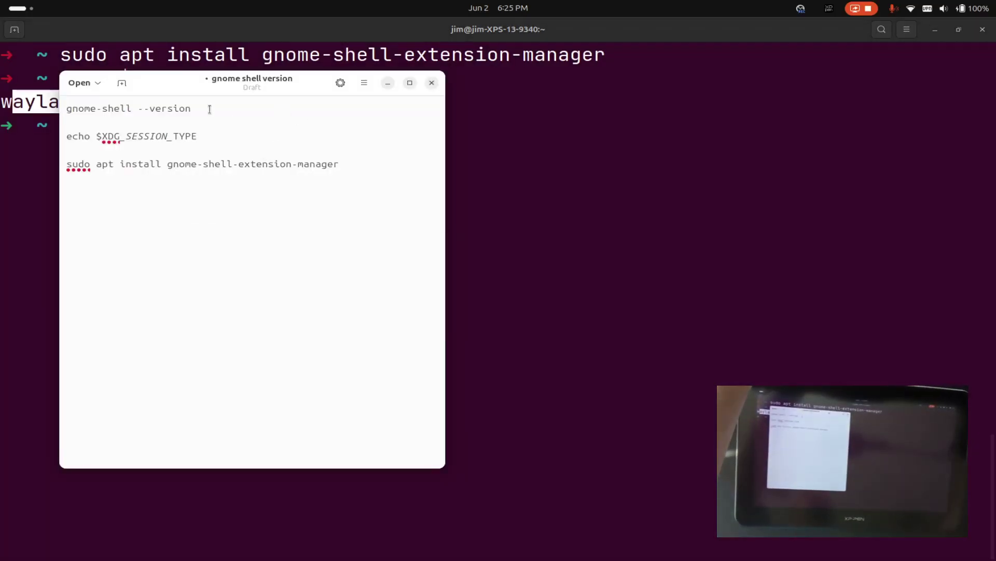
left_click_drag(209, 109, 61, 102)
key("alt+Tab")
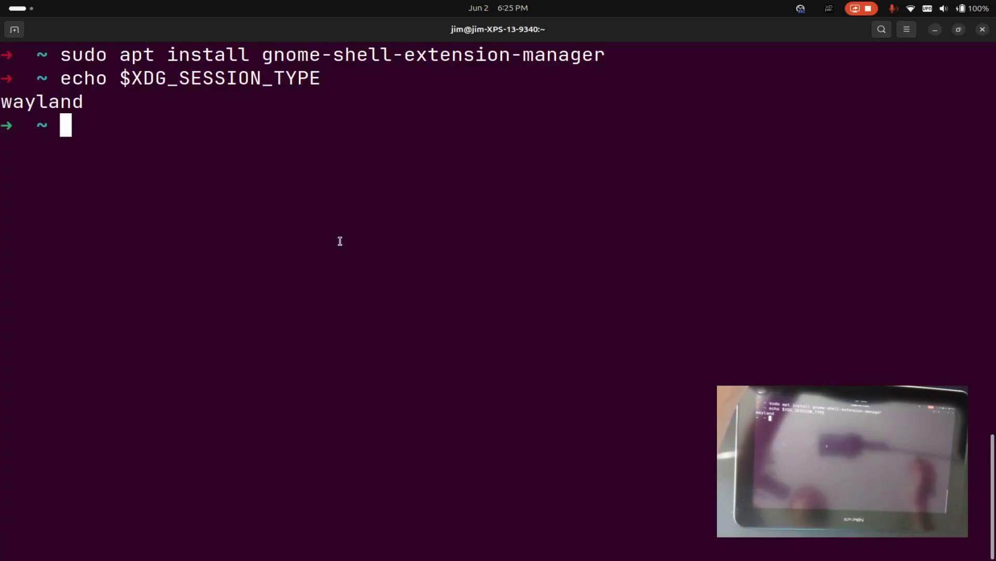
type("gnome-shell --version")
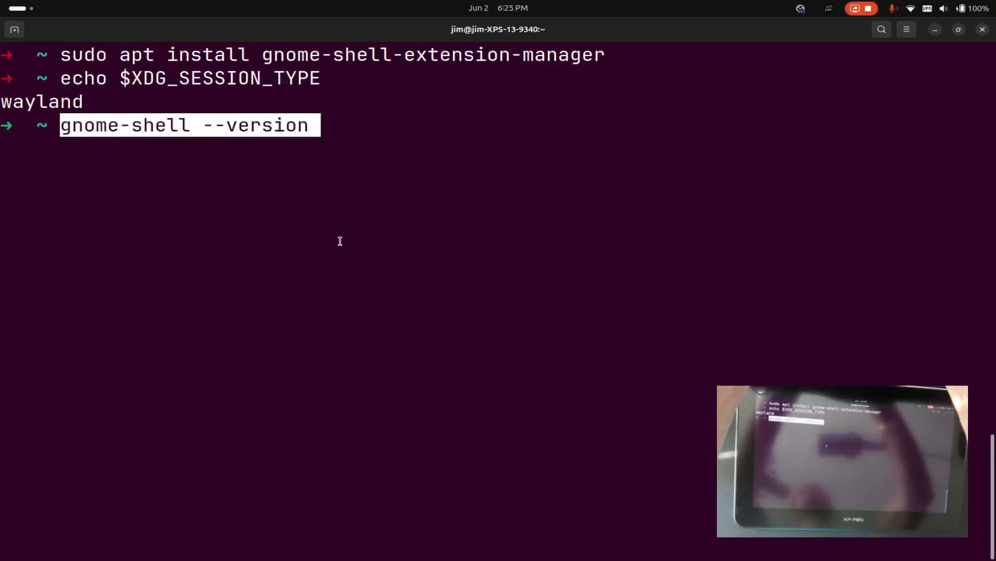
key("Return")
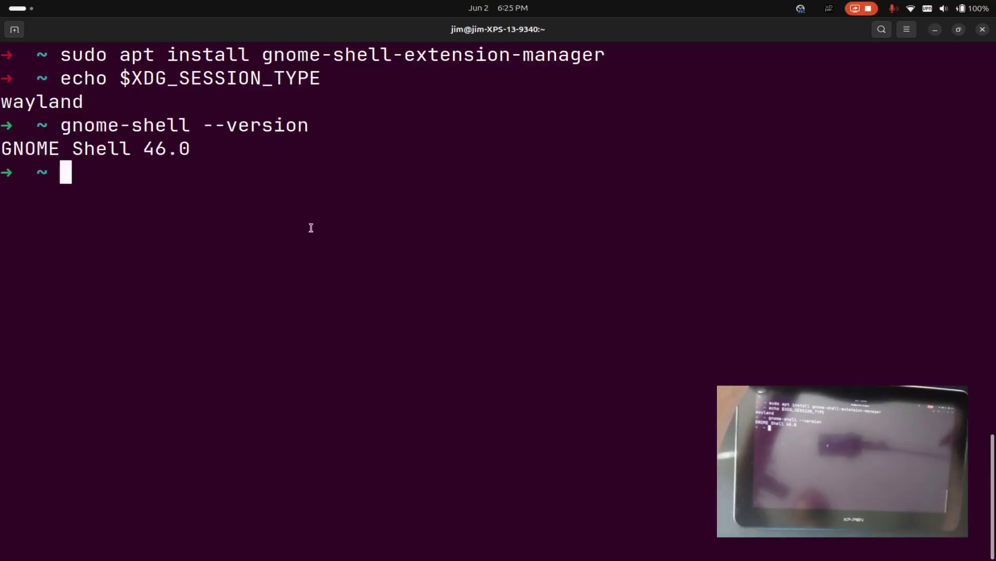
Highlight the printed GNOME Shell 46.0 version text, then clear the selection
left_click_drag(5, 151, 198, 151)
left_click(194, 154)
left_click(150, 150)
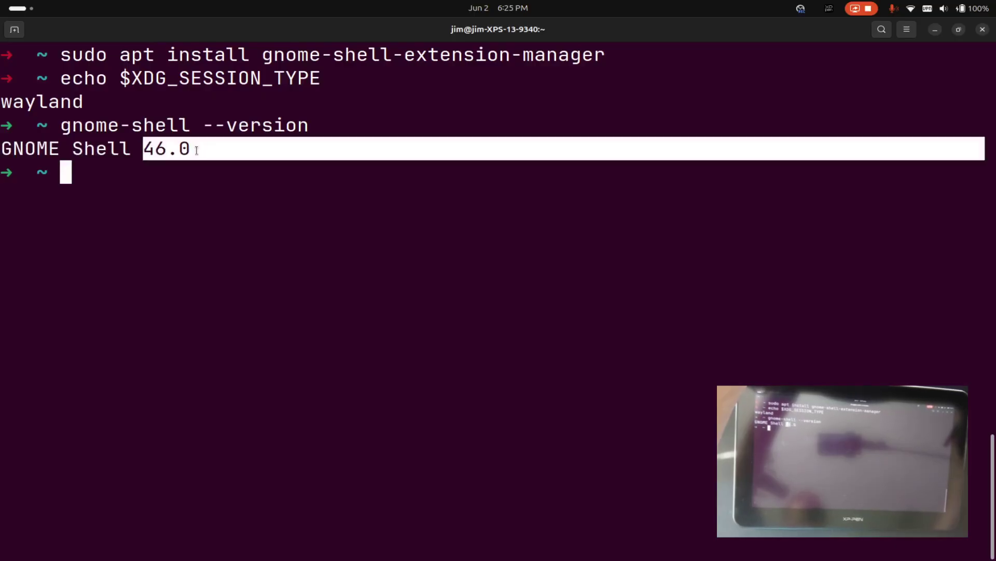
left_click(175, 151)
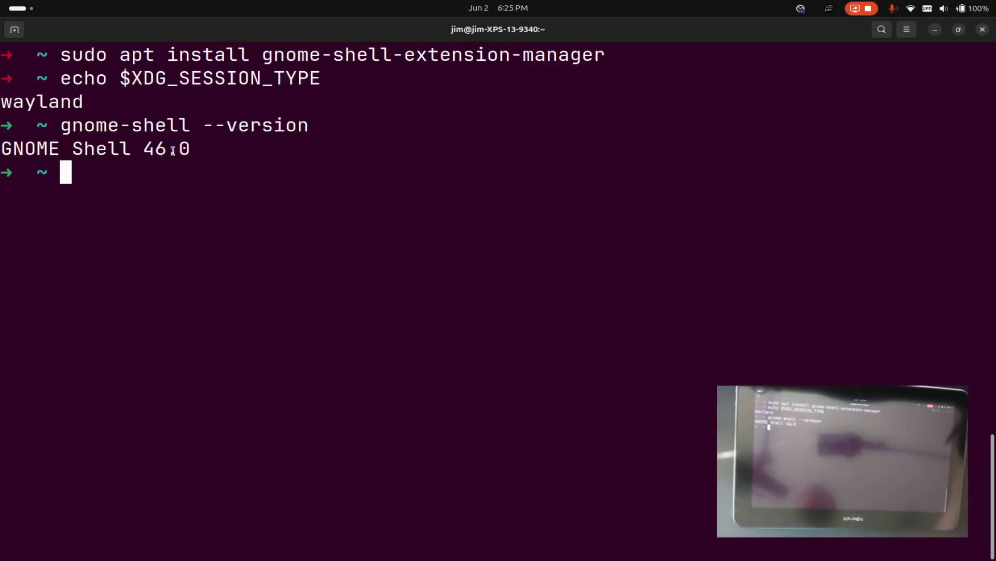
left_click_drag(141, 149, 196, 149)
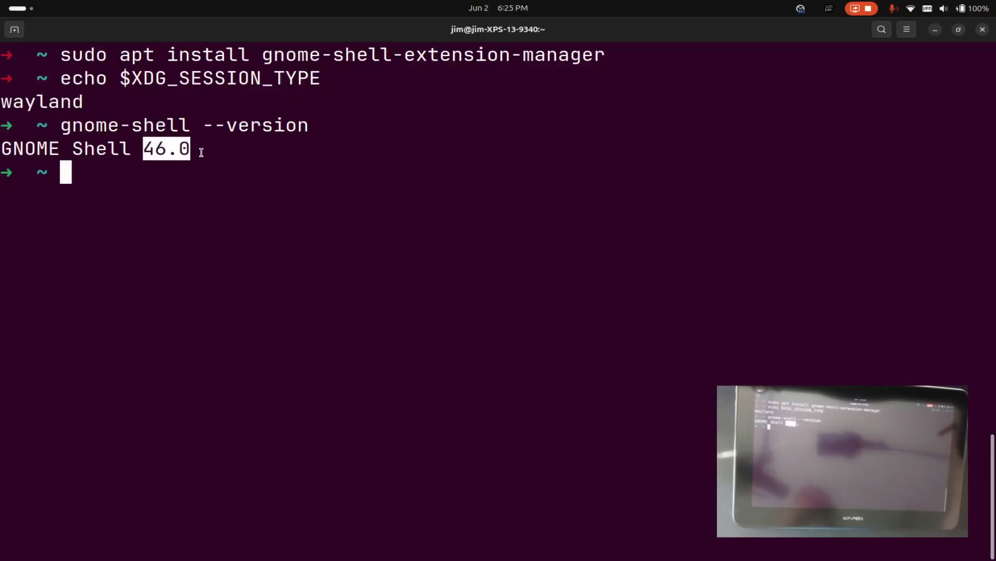
left_click(197, 150)
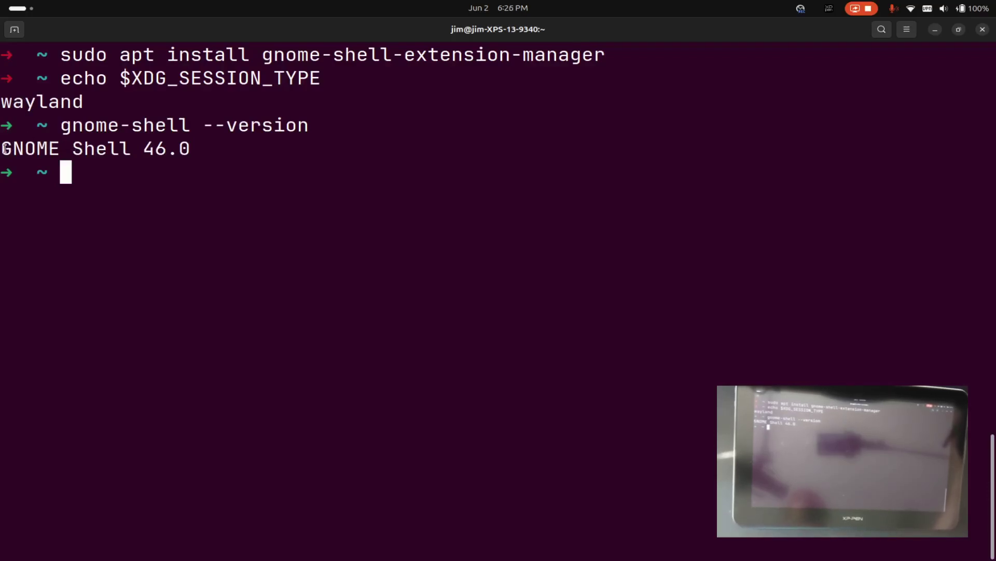
left_click_drag(4, 149, 182, 150)
left_click(400, 209)
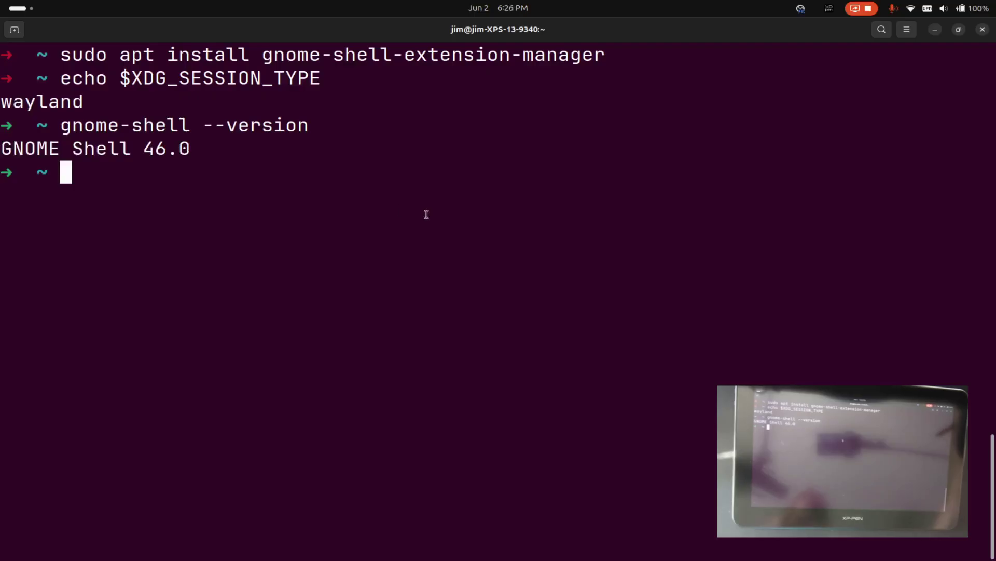
Return Extension Manager to the 'disable' search results, then bring Krita forward
key("alt+Tab")
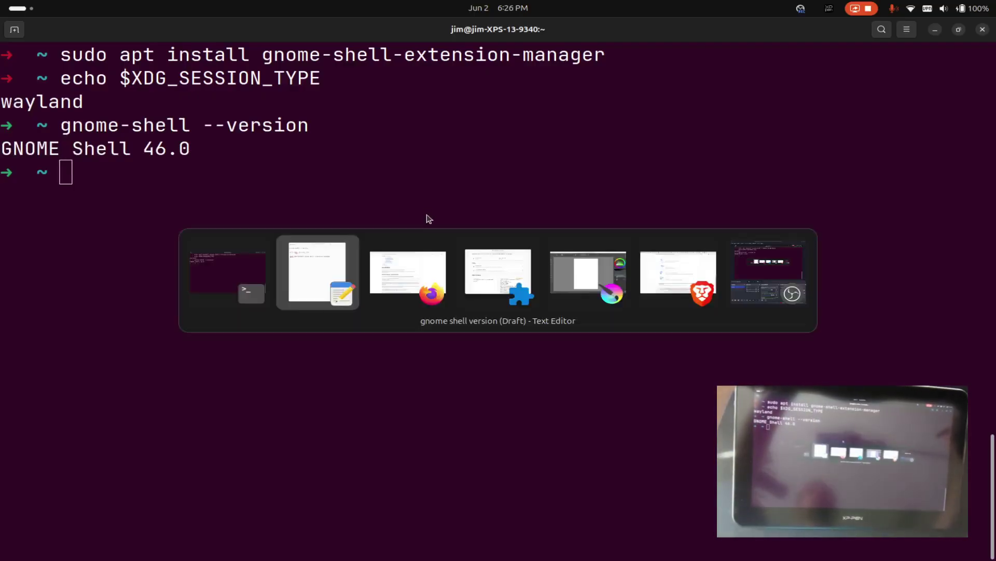
key("alt+Tab")
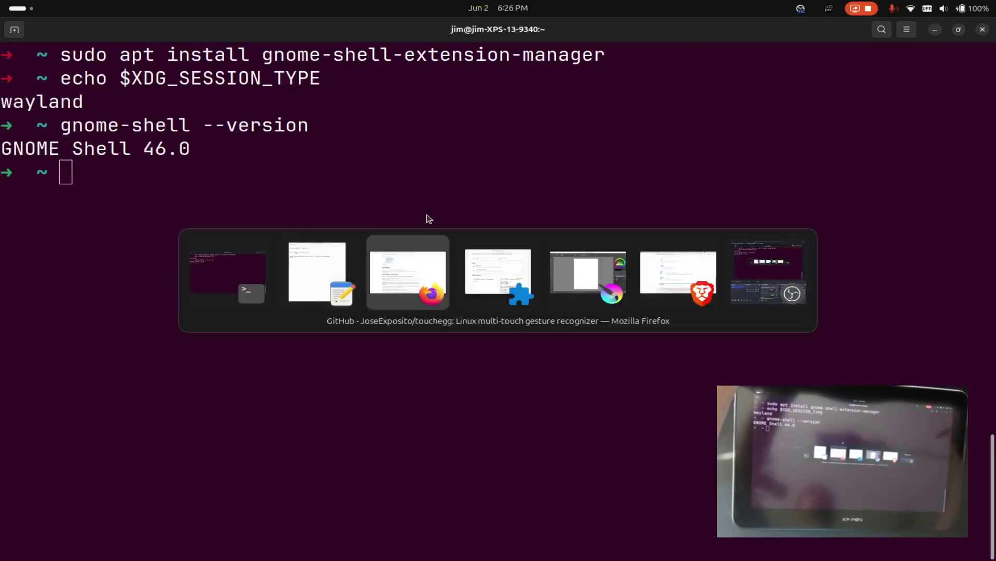
key("alt+Tab")
key("alt+Tab")
key("alt+Tab")
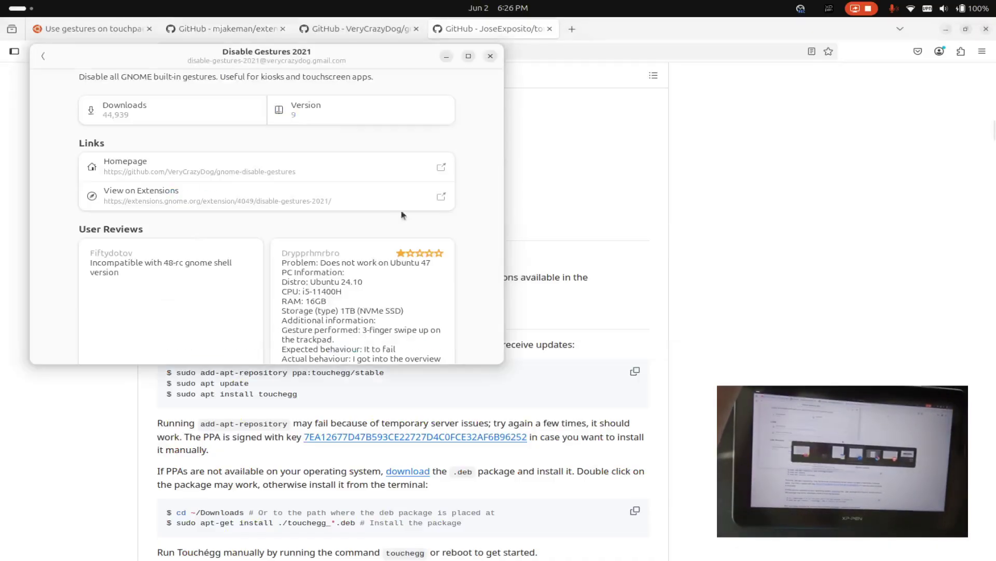
left_click(44, 56)
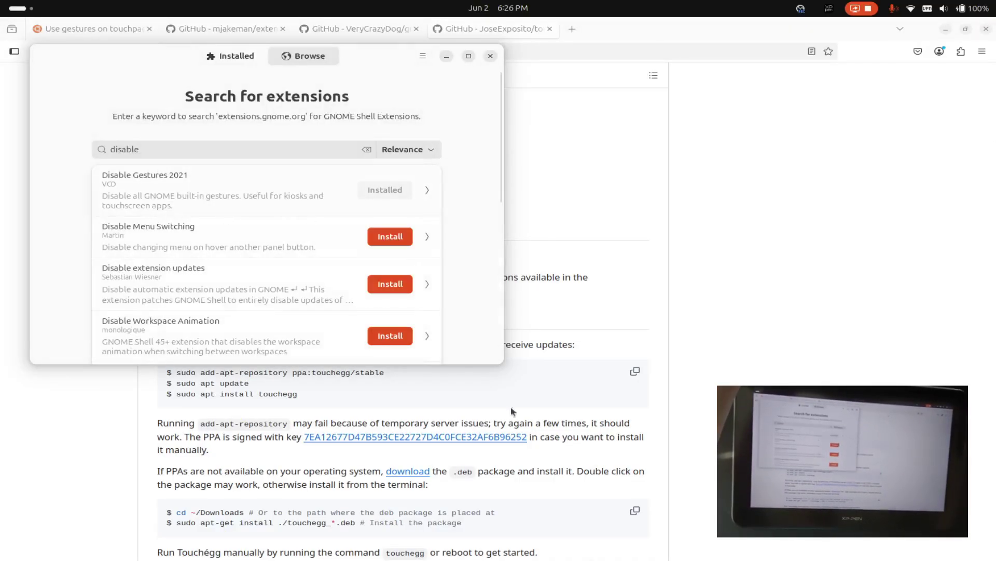
left_click(500, 547)
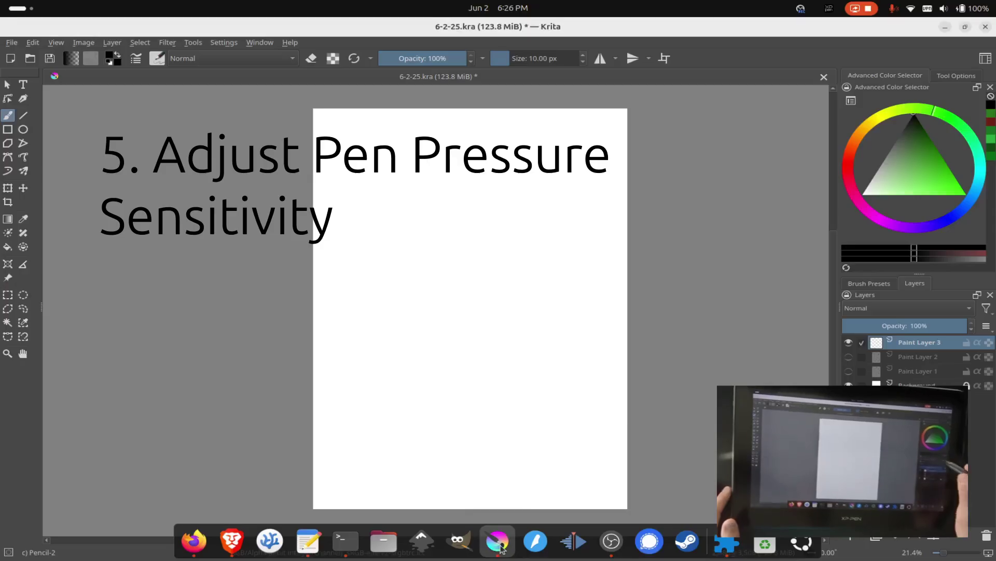
Select the Bristles-2 Flat Rough brush from the Brush Presets docker
left_click(870, 283)
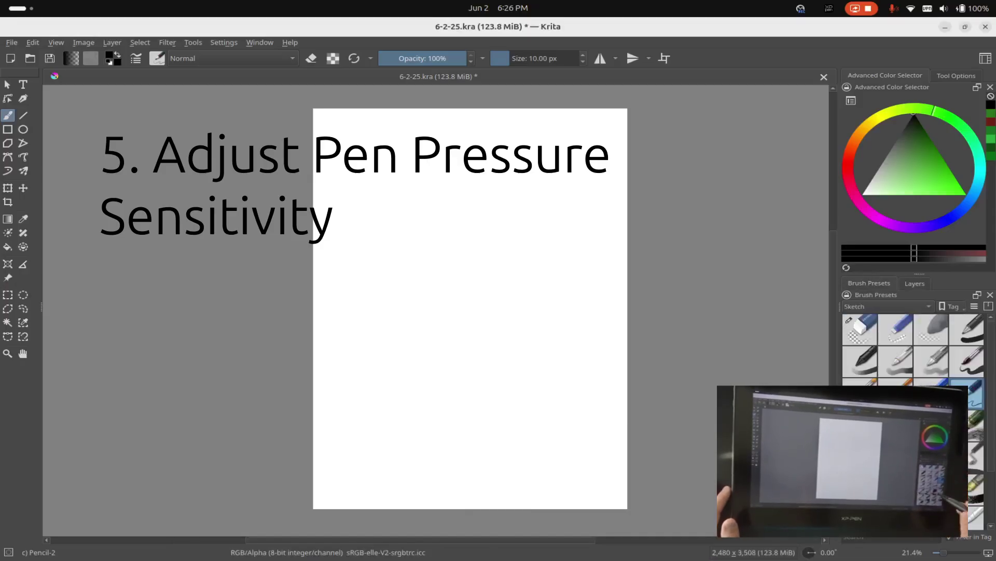
left_click_drag(992, 423, 993, 480)
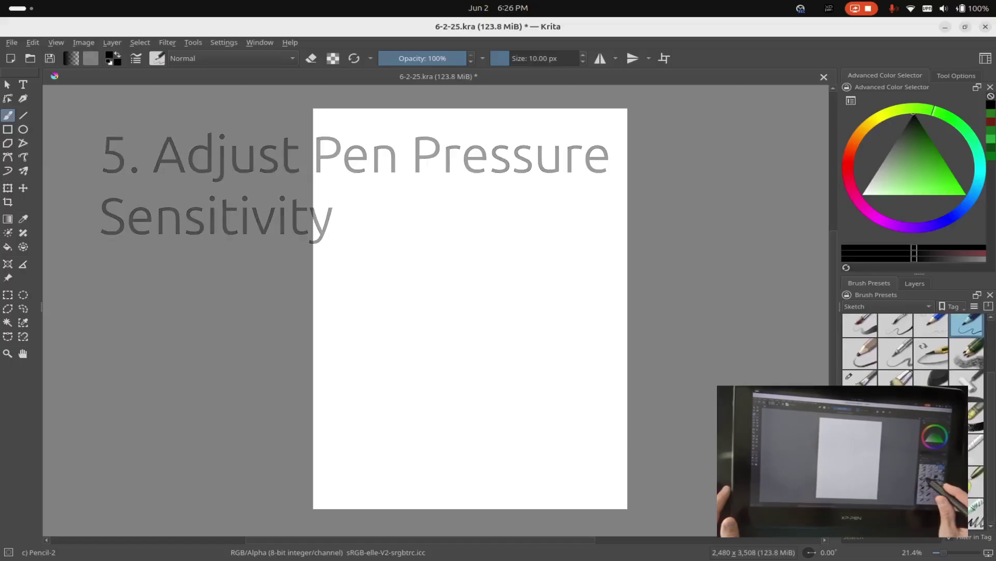
left_click(860, 377)
Paint grey diagonal test strokes and a short dark stroke on the blank page
left_click_drag(393, 305, 474, 223)
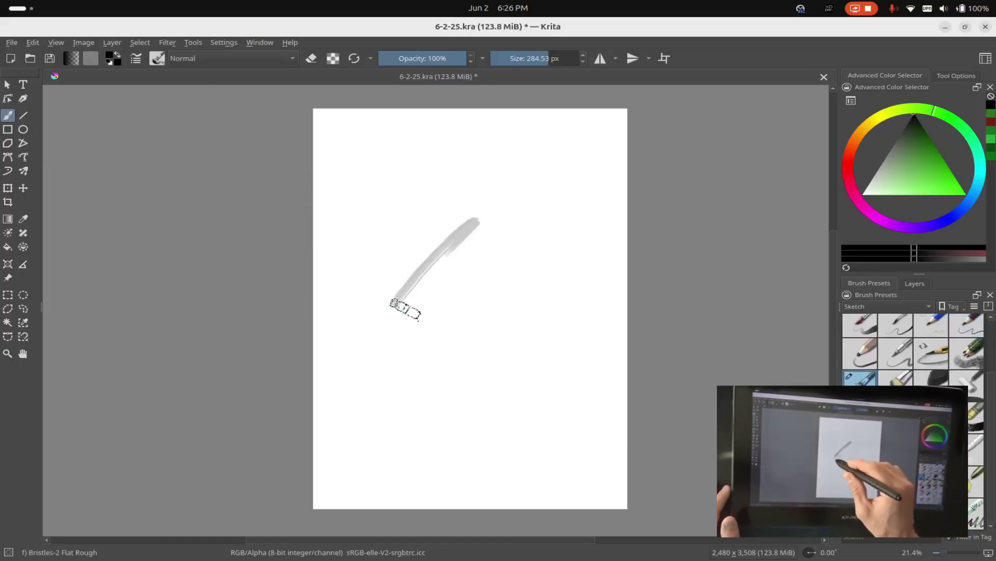
mouse_move(396, 326)
left_mouse_down()
mouse_move(497, 218)
mouse_move(523, 235)
left_mouse_up()
mouse_move(465, 334)
left_mouse_down()
mouse_move(498, 311)
mouse_move(558, 335)
mouse_move(563, 326)
left_mouse_up()
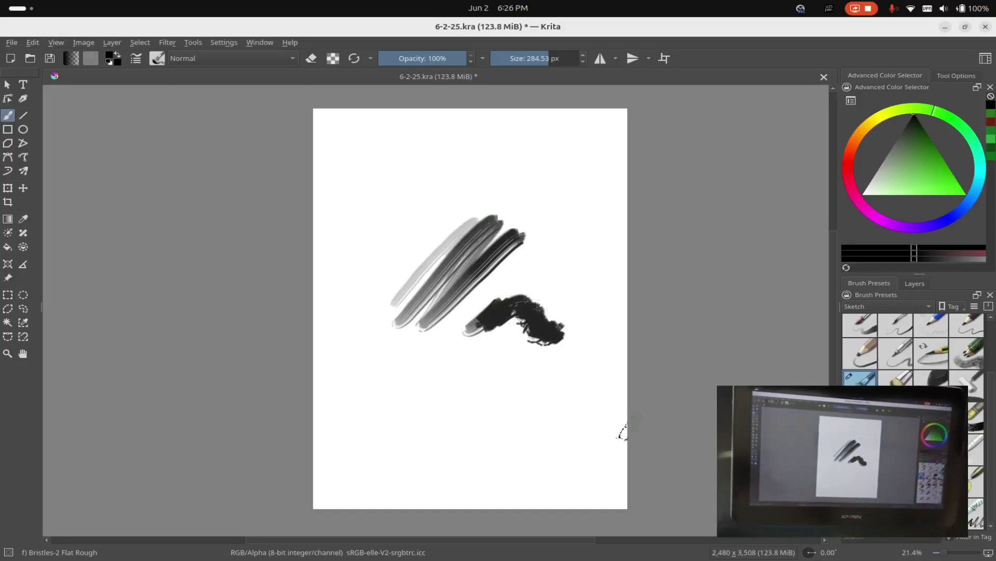
left_click(224, 43)
Open Configure Krita on the Tablet settings page to reshape the Global Pressure Curve
left_click(244, 56)
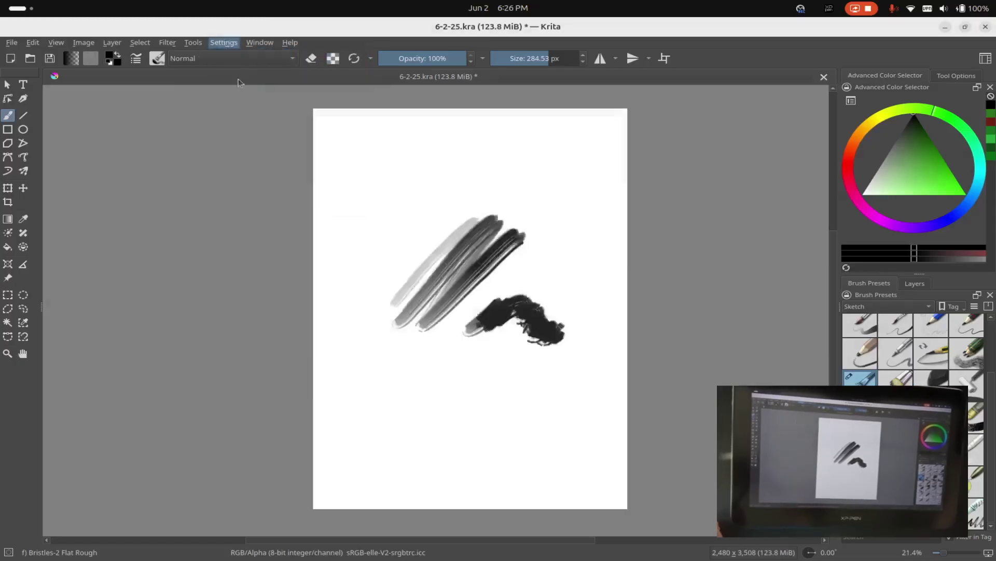
left_click(305, 346)
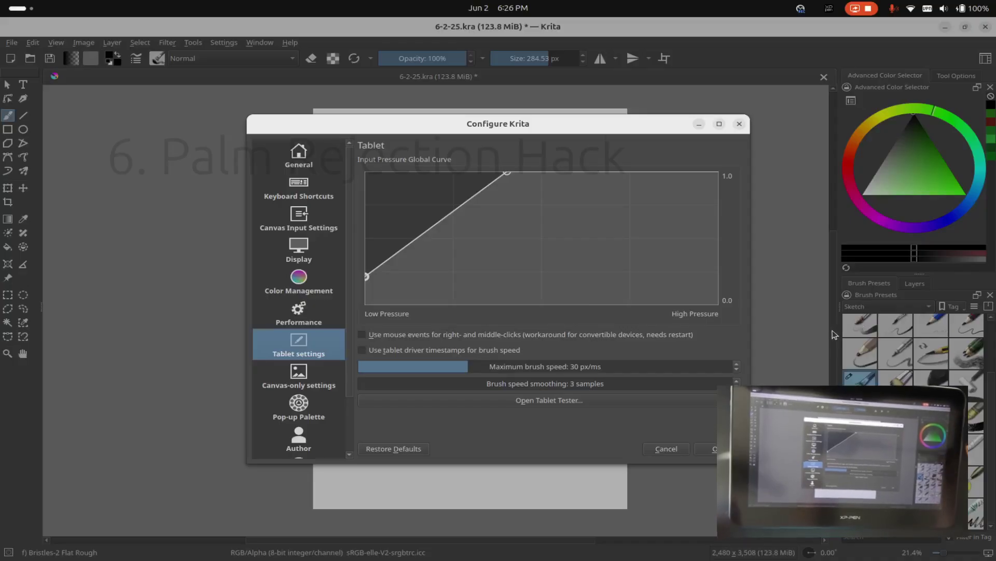
Close the preferences, test palm contact with a blob, and switch to canvas-only view
left_click(740, 124)
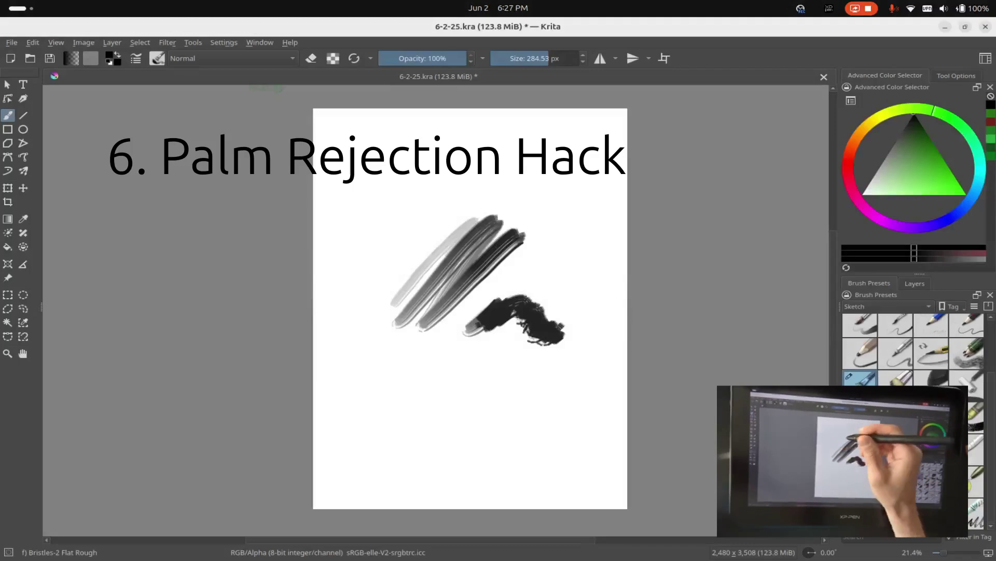
mouse_move(381, 220)
left_mouse_down()
mouse_move(389, 201)
mouse_move(388, 210)
mouse_move(382, 179)
mouse_move(415, 172)
left_mouse_up()
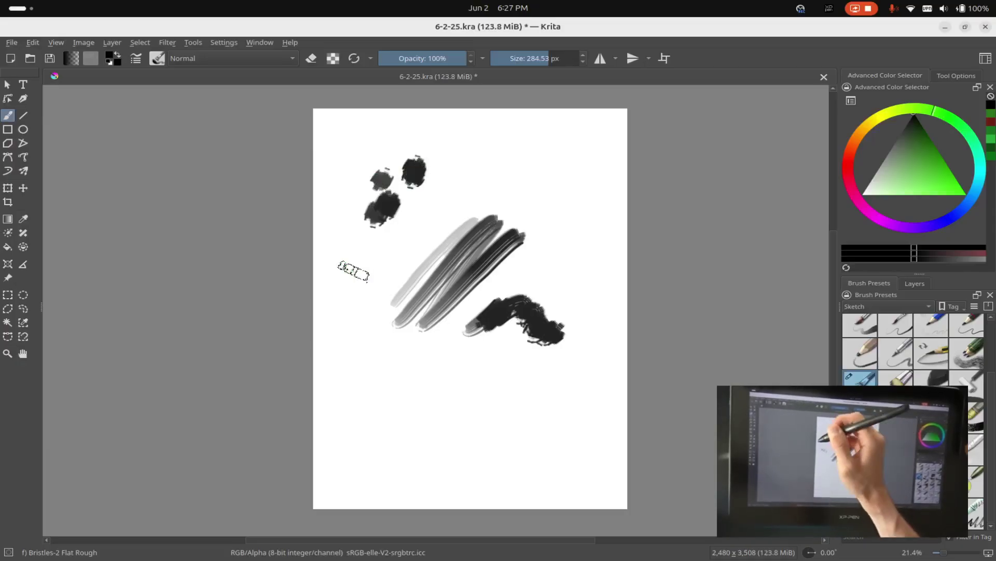
left_click_drag(354, 270, 361, 283)
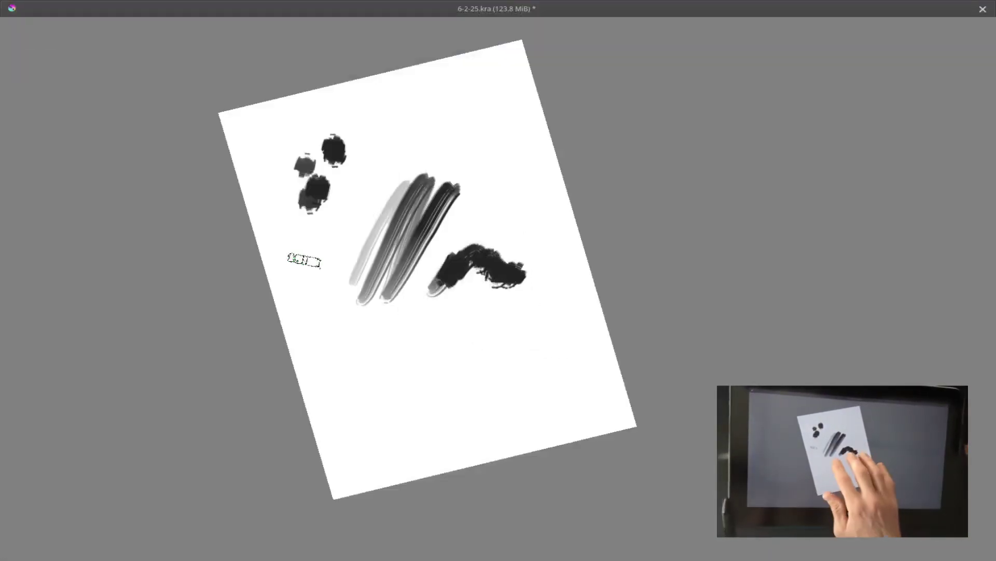
key("Tab")
key("Tab")
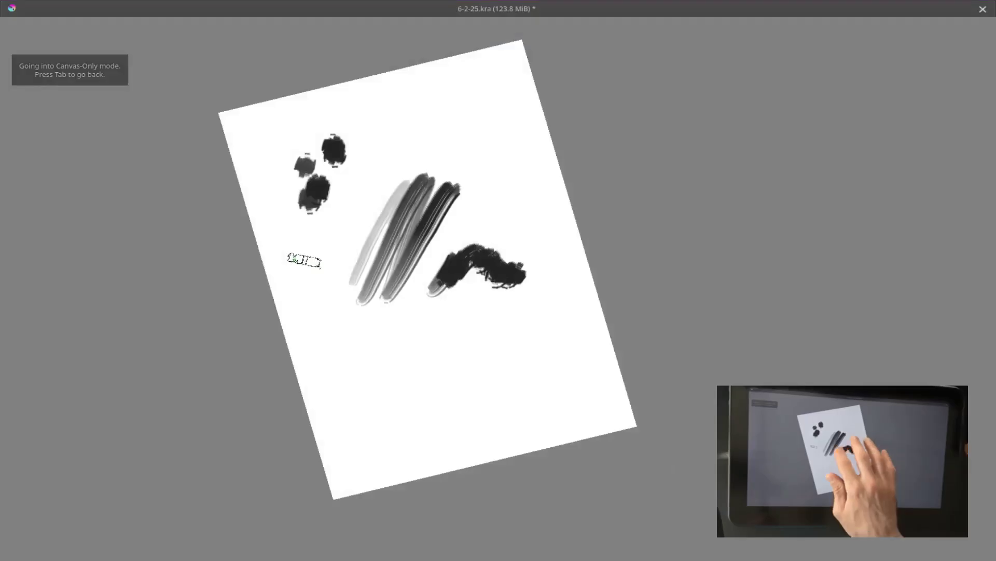
key("Tab")
Undo the three stray blobs, reset rotation upright, and paint a dark curving stroke right of the diagonals
key("ctrl+z")
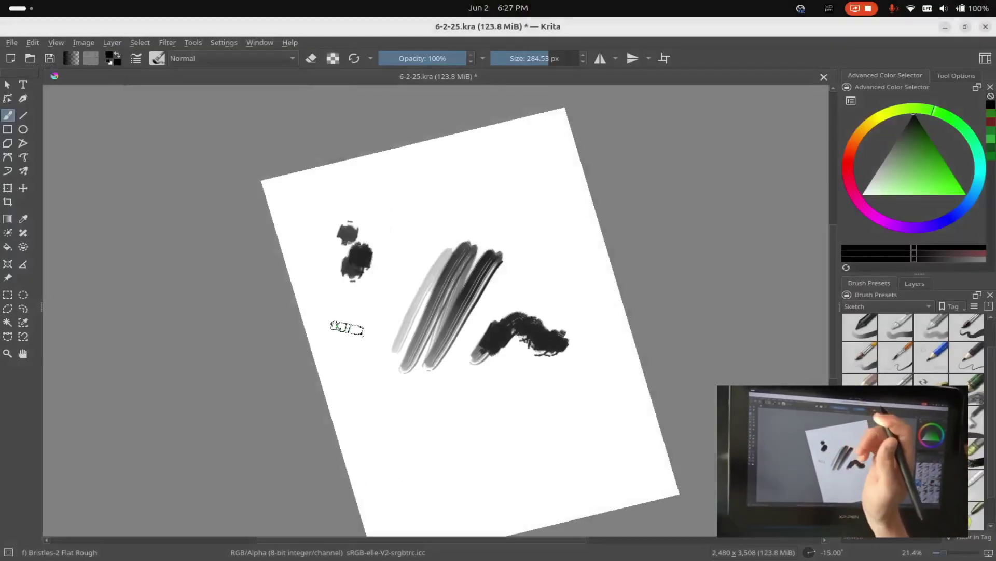
key("Tab")
key("ctrl+z")
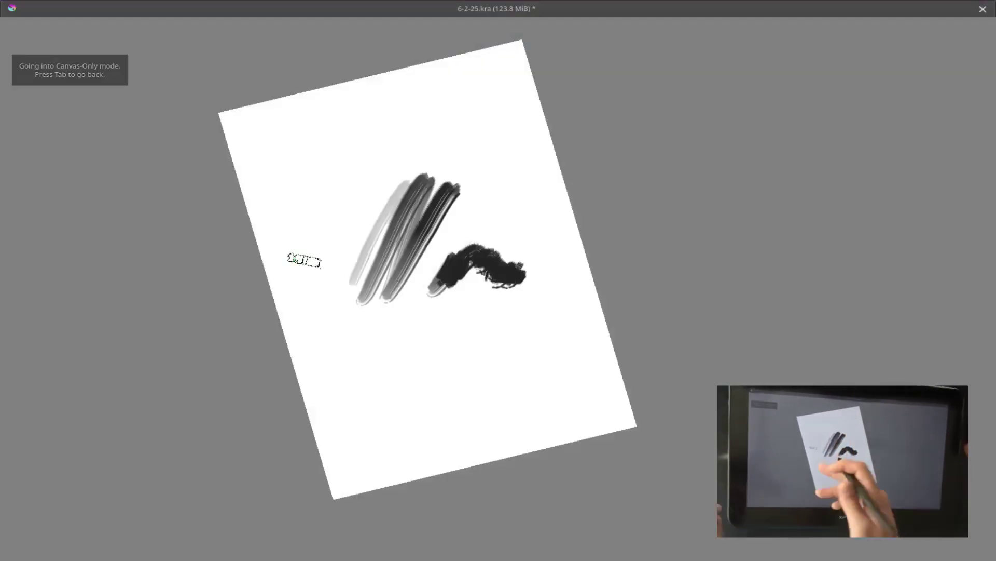
key("ctrl+z")
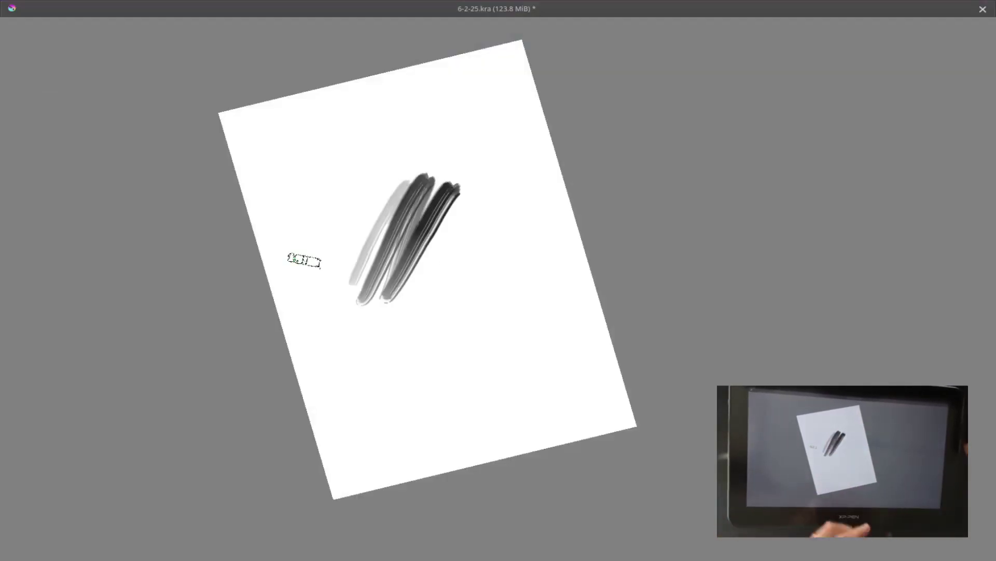
key("5")
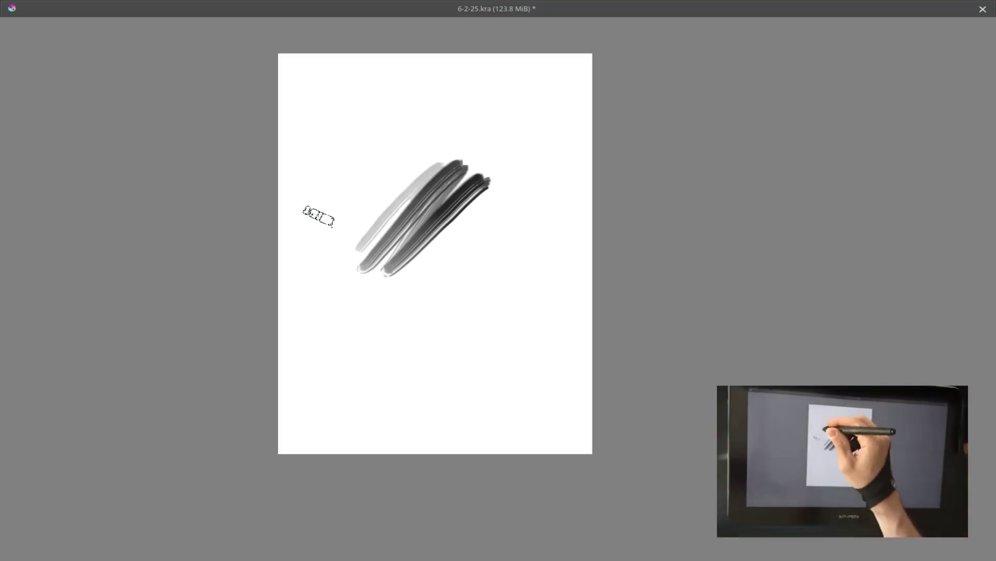
left_click_drag(433, 275, 525, 280)
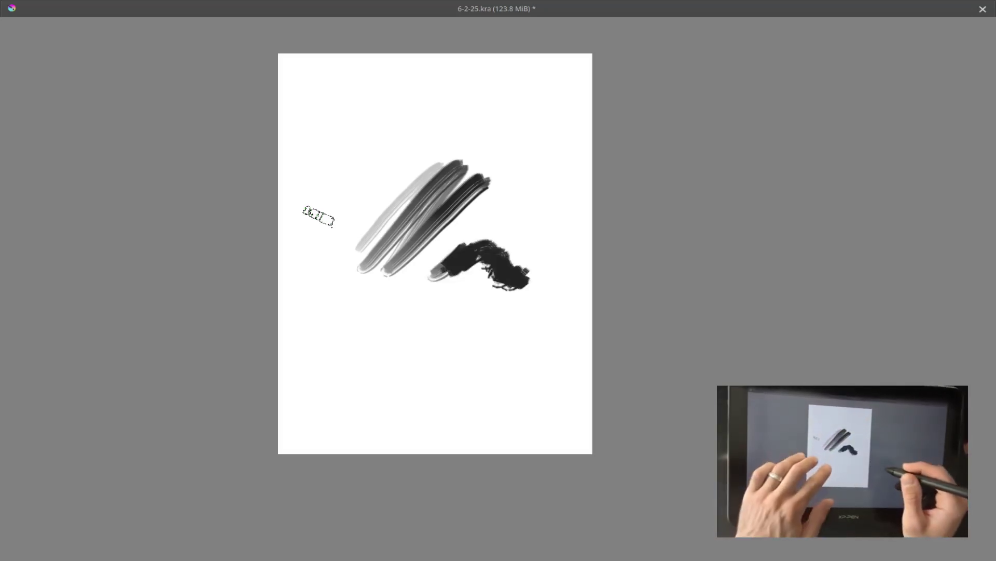
Restore the full interface, paint a small dab, then undo it along with the S-shaped stroke
key("Tab")
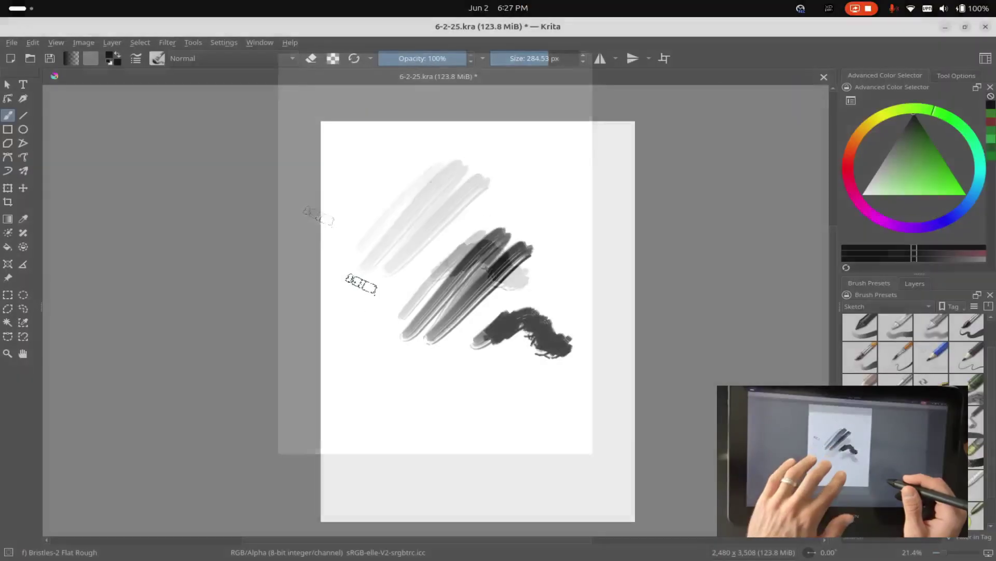
mouse_move(366, 197)
left_mouse_down()
mouse_move(374, 185)
mouse_move(394, 213)
mouse_move(384, 205)
left_mouse_up()
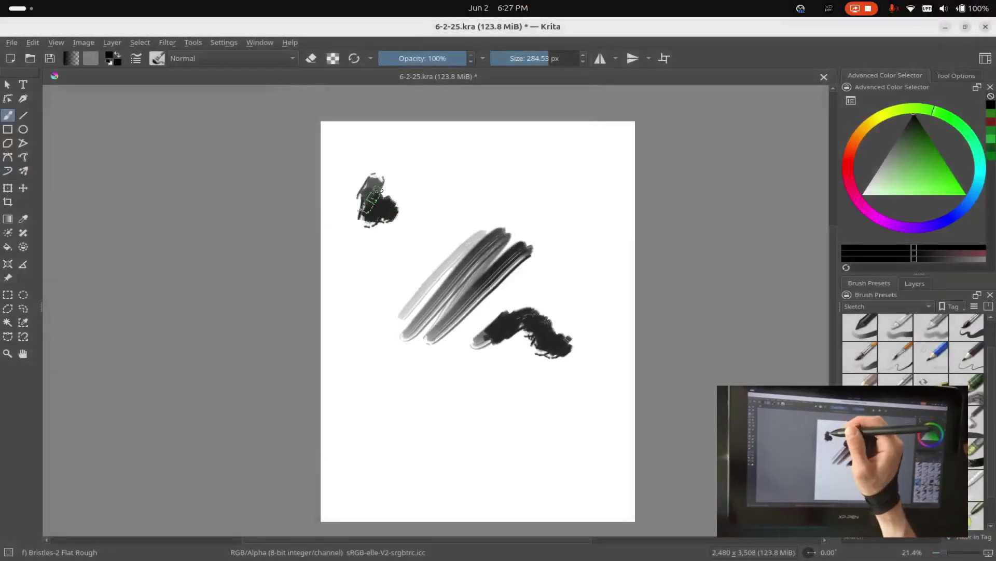
scroll(483, 296, "up", 1)
key("ctrl+z")
key("ctrl+z")
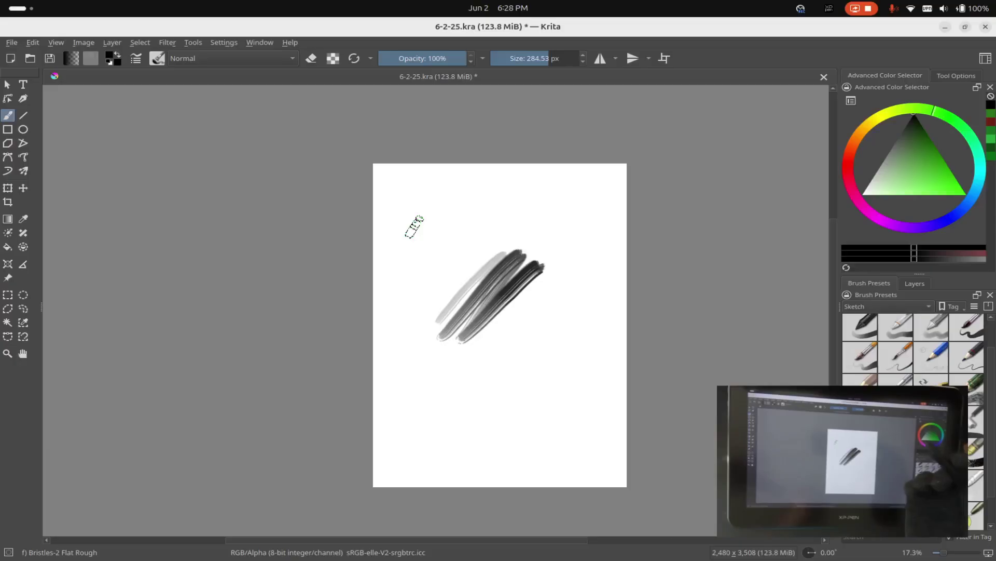
Paint three more test strokes, then erase them all with the Eraser Circle brush
left_click_drag(415, 227, 475, 239)
mouse_move(399, 242)
left_mouse_down()
mouse_move(396, 232)
mouse_move(478, 241)
mouse_move(483, 225)
left_mouse_up()
mouse_move(500, 246)
left_mouse_down()
mouse_move(506, 236)
mouse_move(532, 247)
left_mouse_up()
key("e")
mouse_move(511, 287)
left_mouse_down()
mouse_move(468, 342)
mouse_move(560, 206)
mouse_move(443, 328)
mouse_move(438, 279)
mouse_move(471, 220)
mouse_move(395, 221)
mouse_move(420, 234)
mouse_move(452, 275)
left_mouse_up()
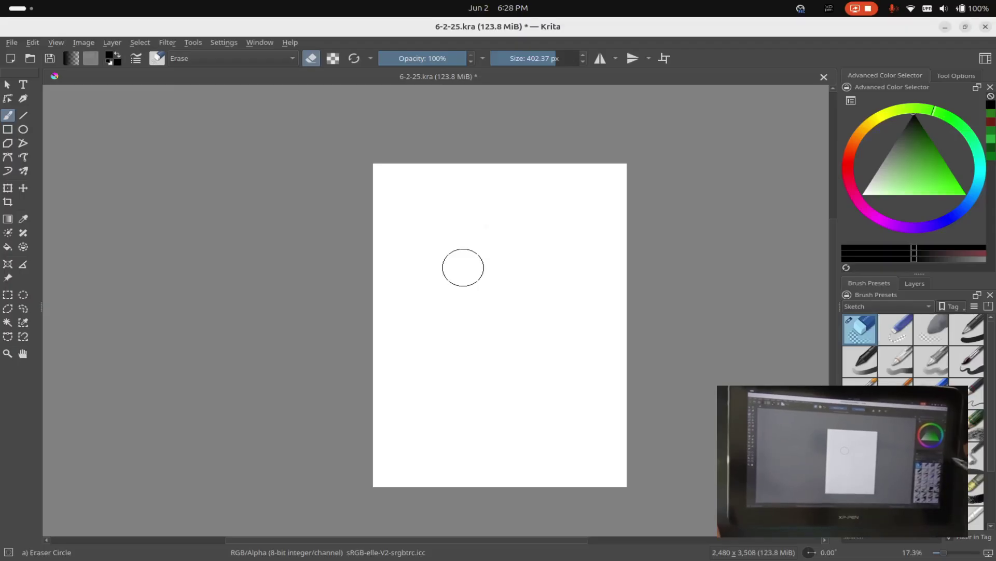
left_click(967, 329)
left_click(915, 283)
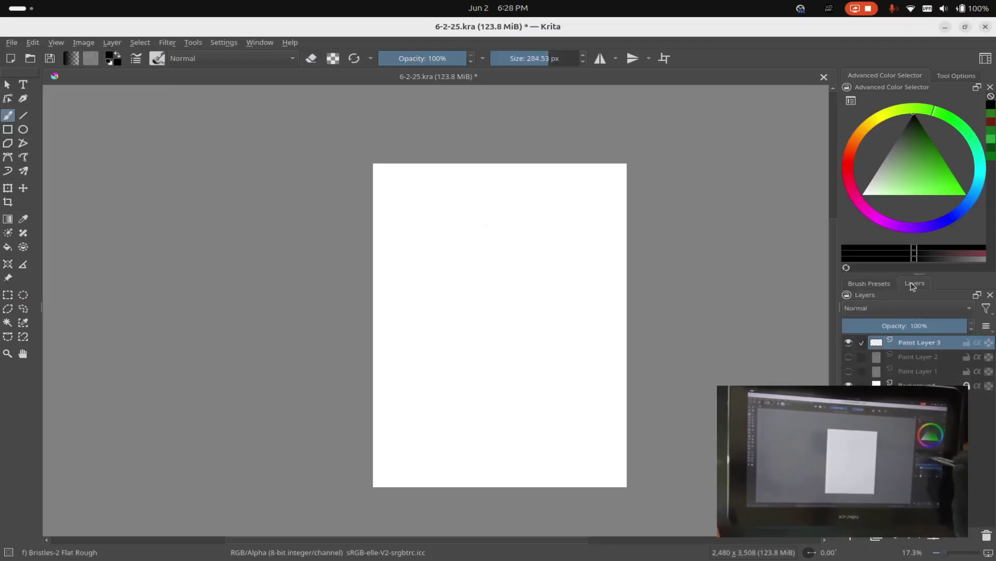
left_click(849, 357)
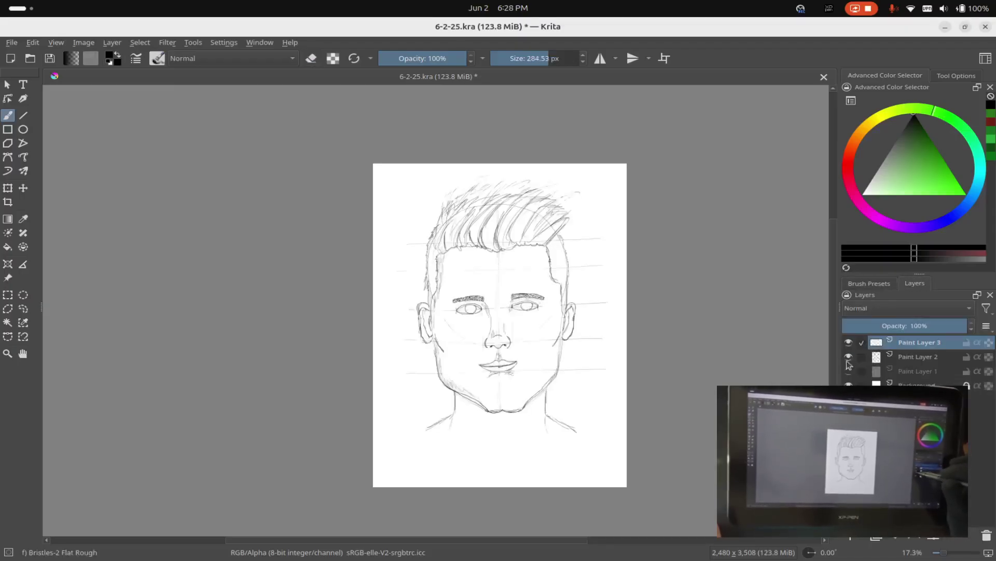
left_click(848, 357)
left_click(849, 371)
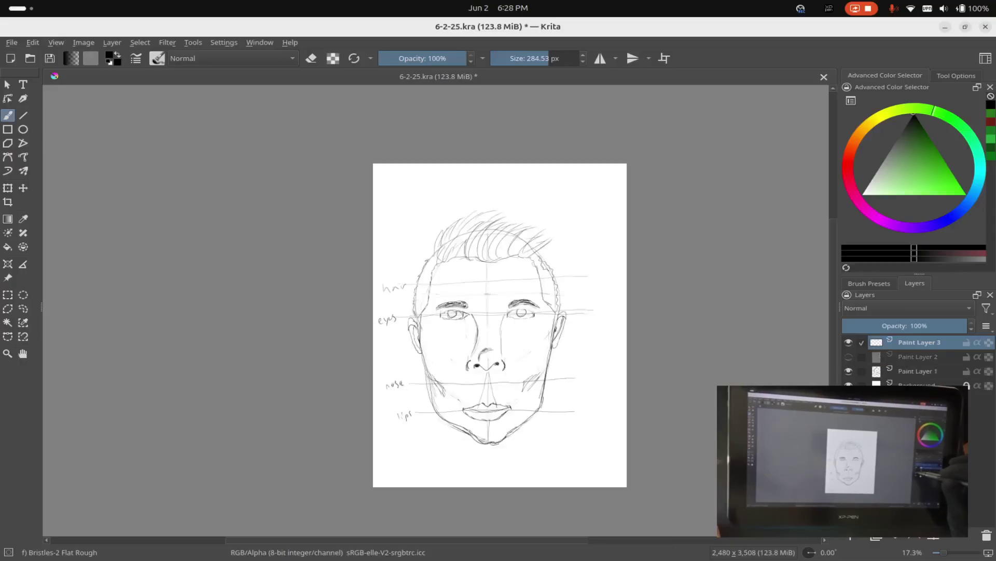
left_click(848, 357)
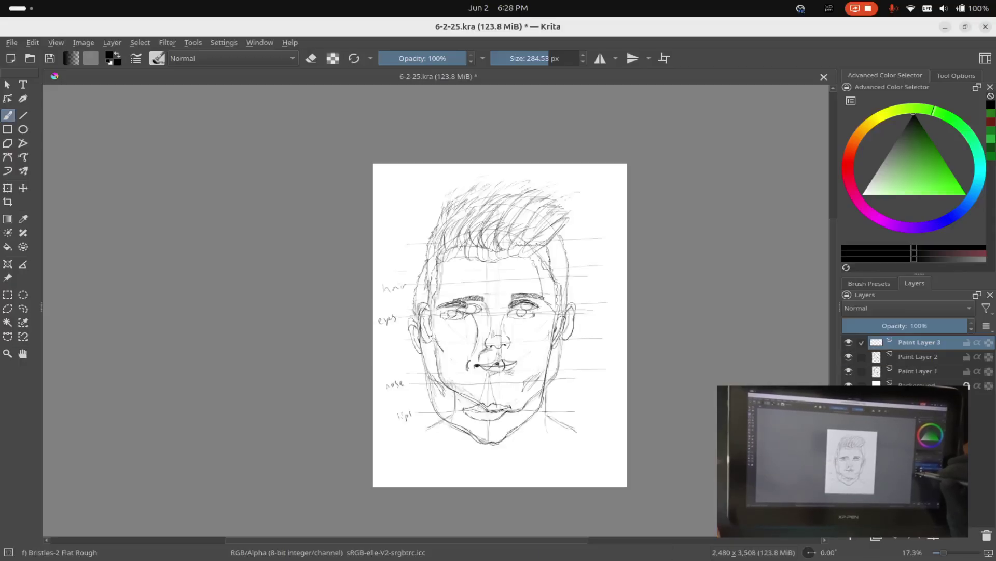
left_click(848, 371)
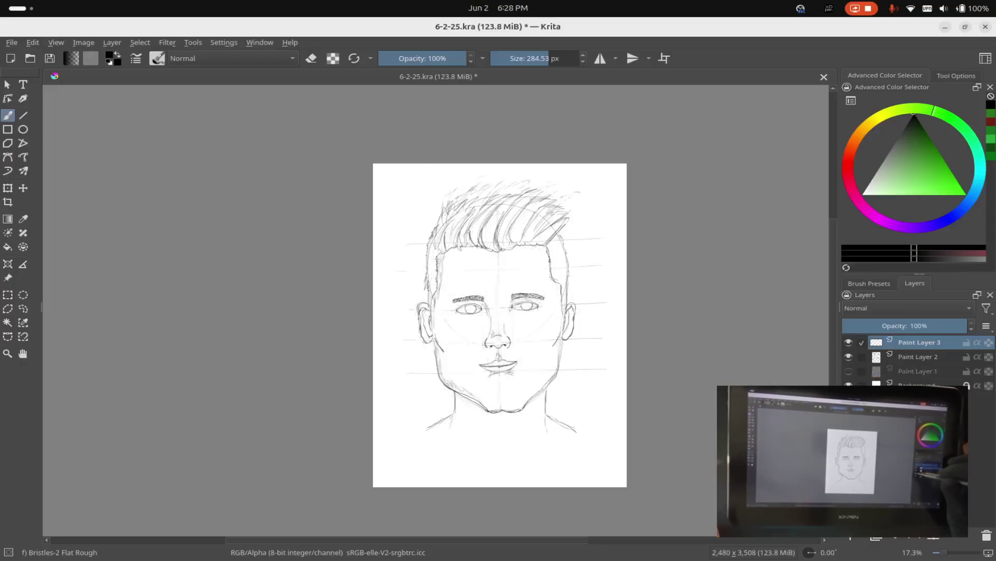
left_click(848, 357)
mouse_move(876, 342)
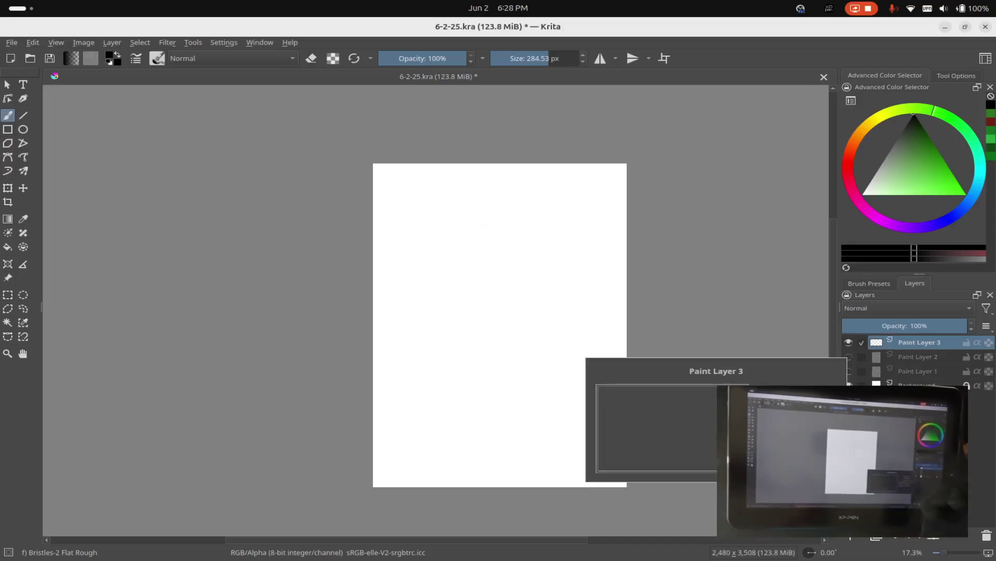